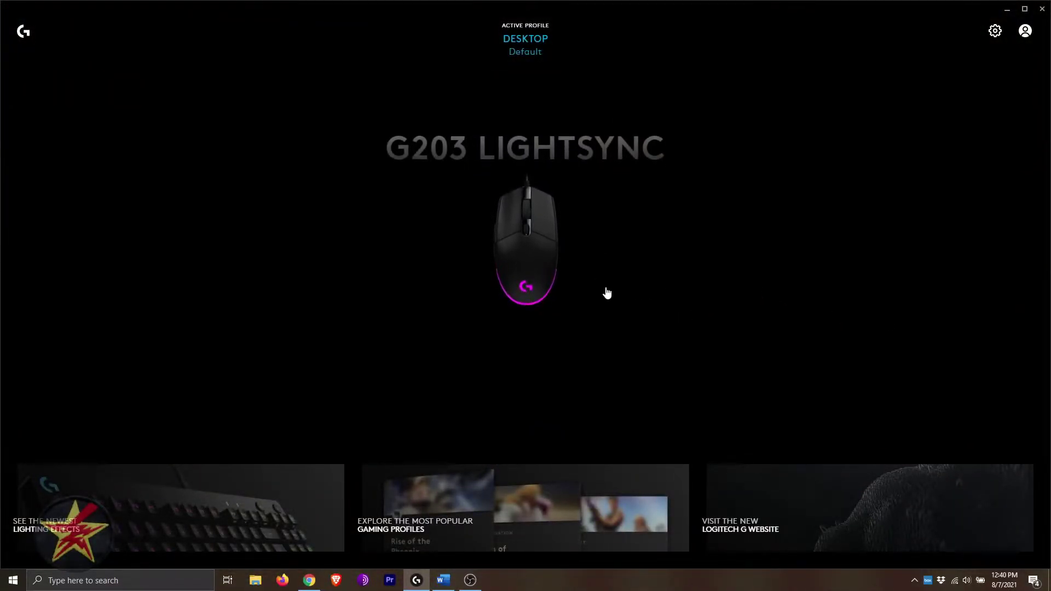
# Step: Open the G203 LIGHTSYNC mouse from the home screen and show its button Assignments page
pyautogui.click(545, 251)
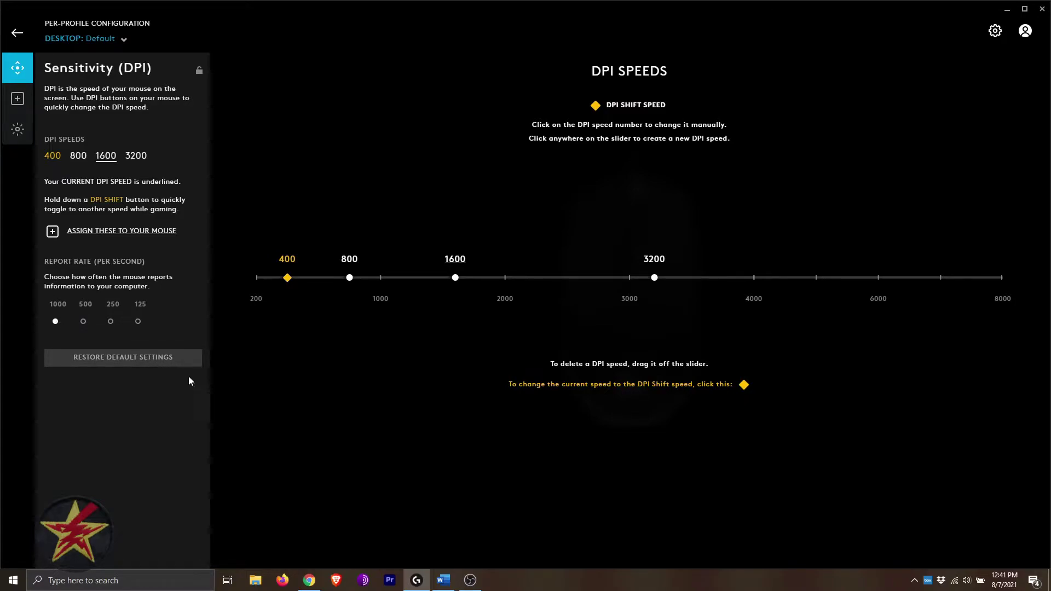
pyautogui.click(17, 101)
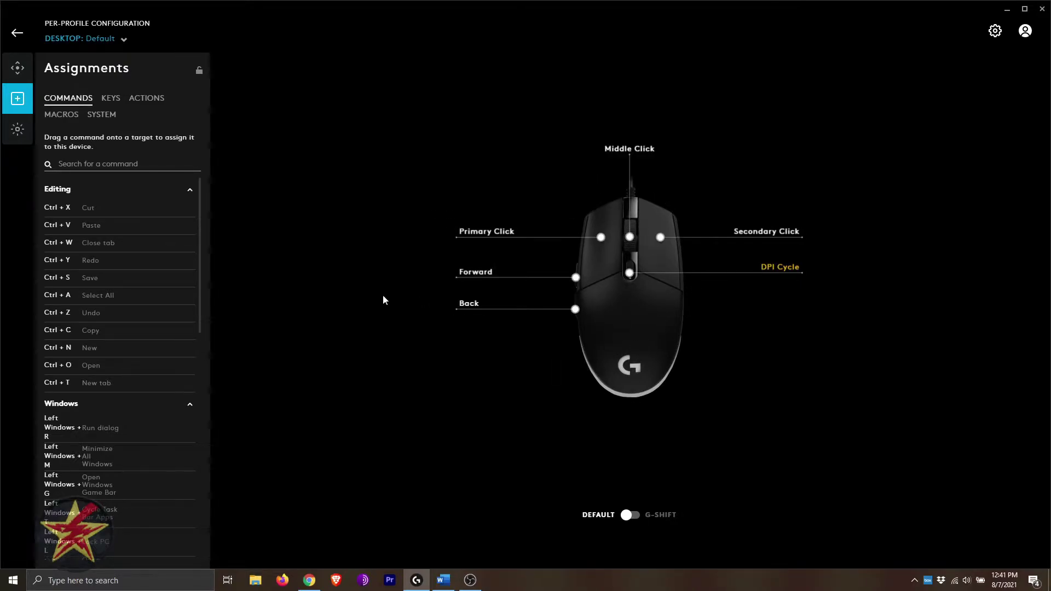
# Step: Select Primary Click and scroll through the available COMMANDS list
pyautogui.click(529, 238)
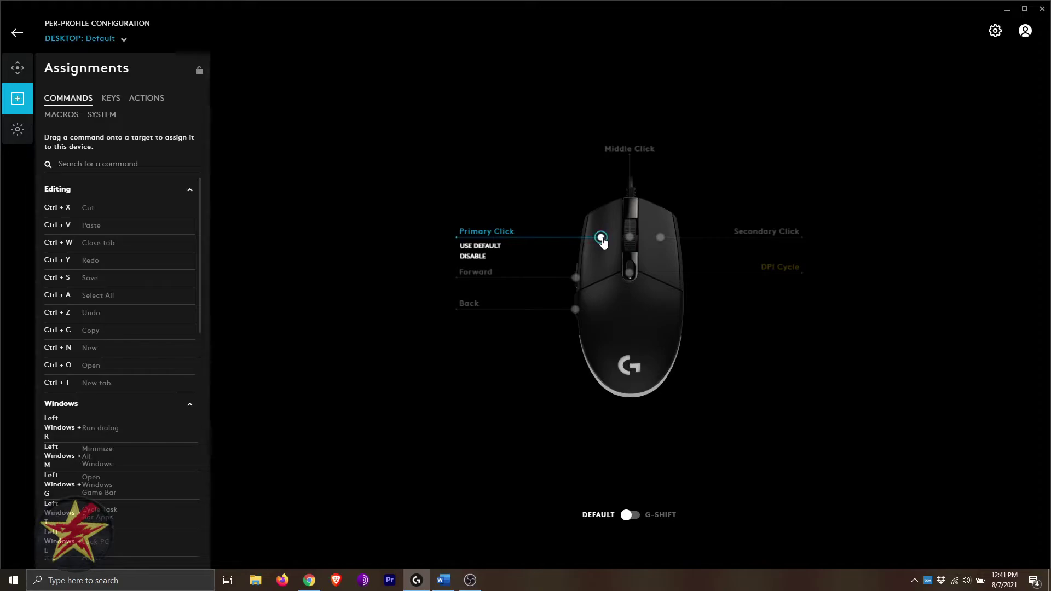
pyautogui.scroll(-3, 136, 371)
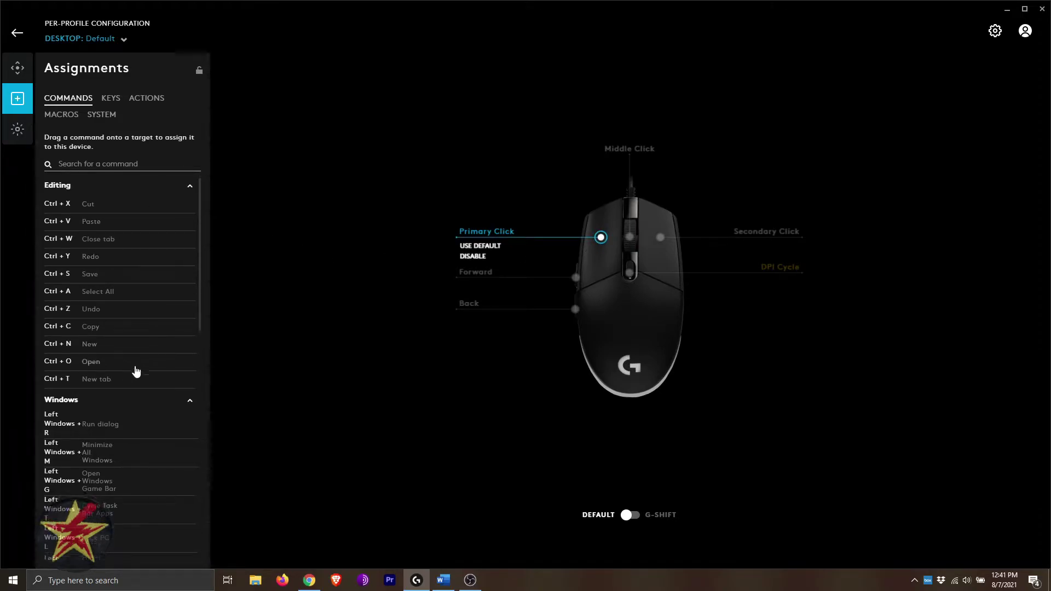
pyautogui.scroll(-2, 138, 367)
pyautogui.scroll(-2, 138, 368)
pyautogui.scroll(-2, 138, 368)
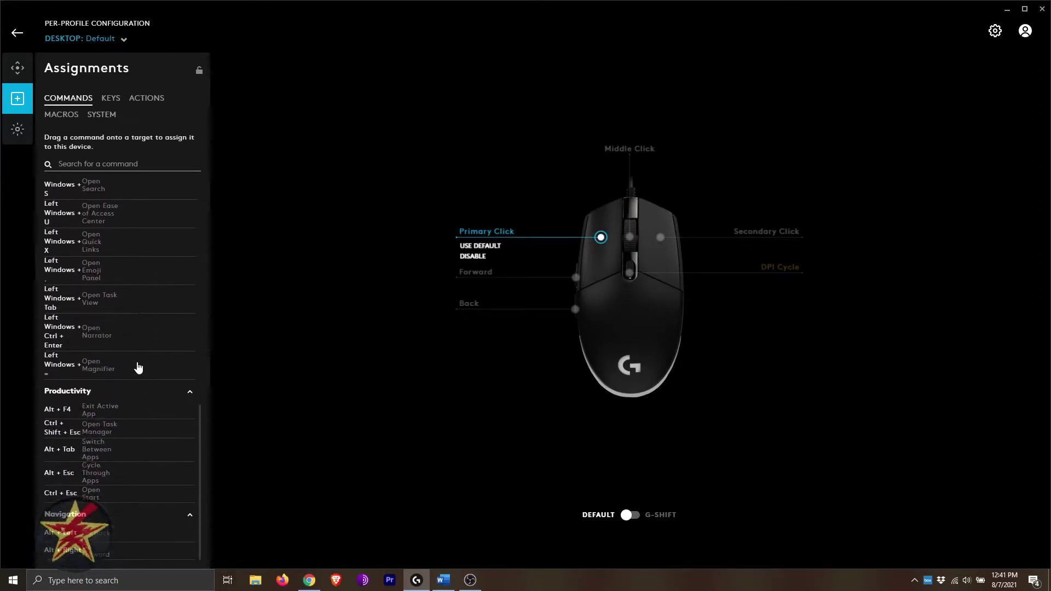
pyautogui.scroll(-2, 138, 368)
pyautogui.scroll(5, 138, 367)
pyautogui.scroll(5, 141, 363)
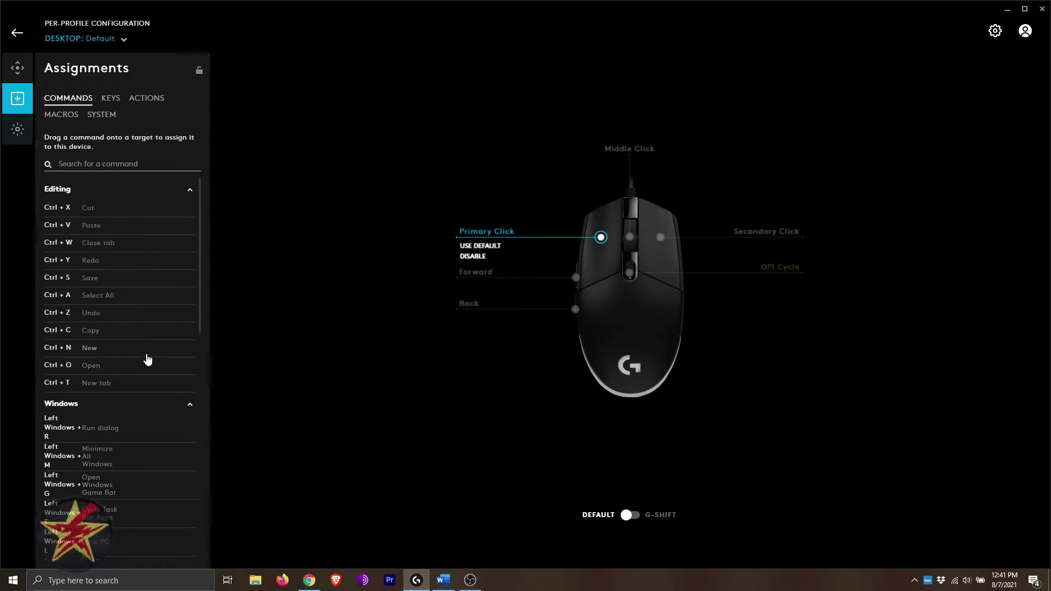
# Step: Browse the KEYS, ACTIONS and MACROS assignment categories
pyautogui.click(111, 100)
pyautogui.click(146, 101)
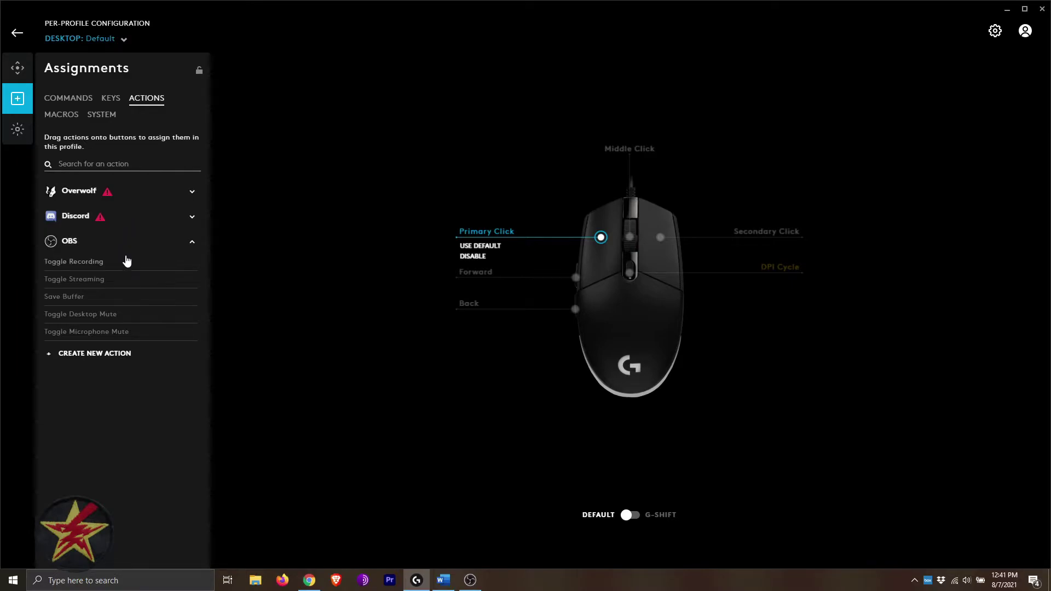
pyautogui.click(62, 114)
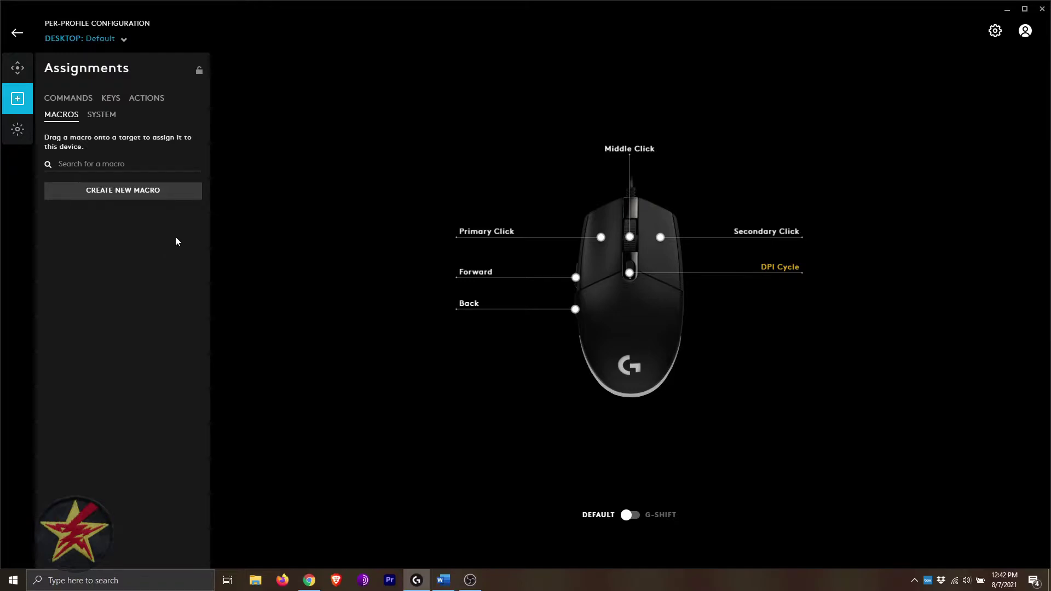
# Step: Start and abandon a new macro, scroll the SYSTEM controls, then open LIGHTSYNC lighting
pyautogui.click(140, 195)
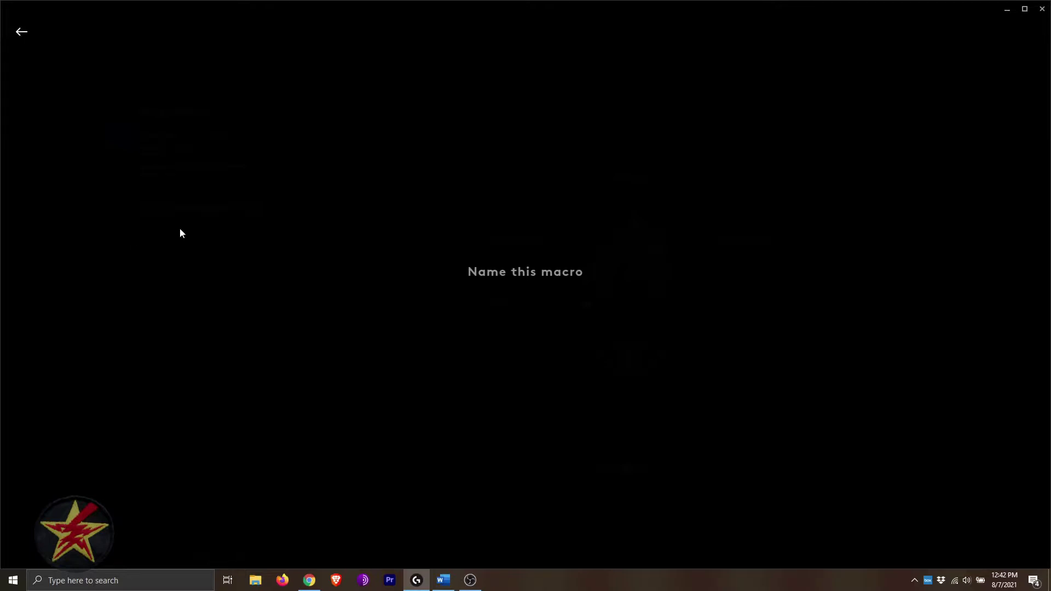
pyautogui.click(22, 36)
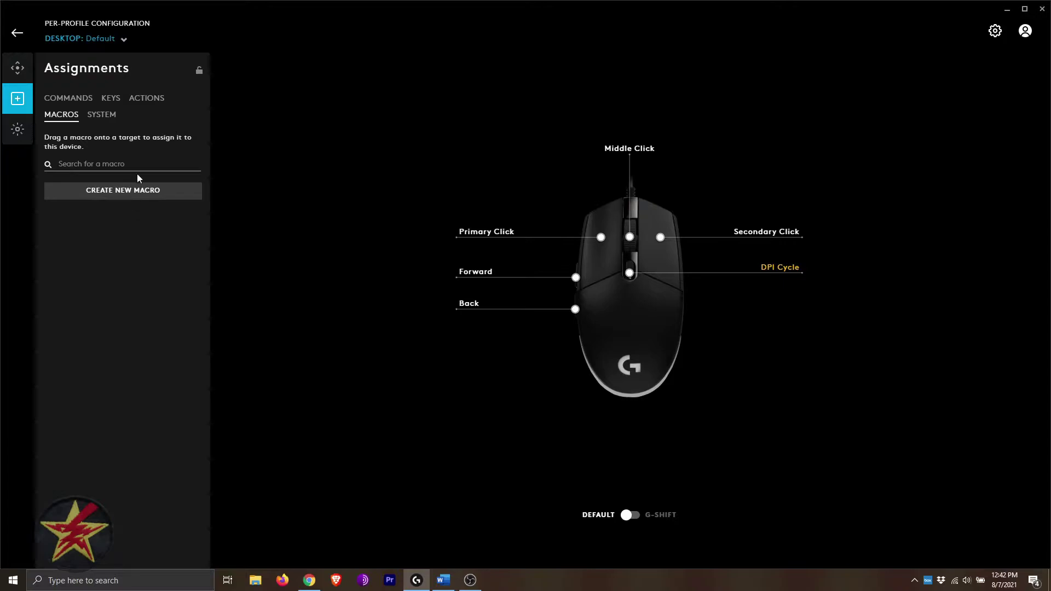
pyautogui.click(103, 122)
pyautogui.scroll(-1, 122, 219)
pyautogui.scroll(-6, 126, 225)
pyautogui.scroll(5, 127, 228)
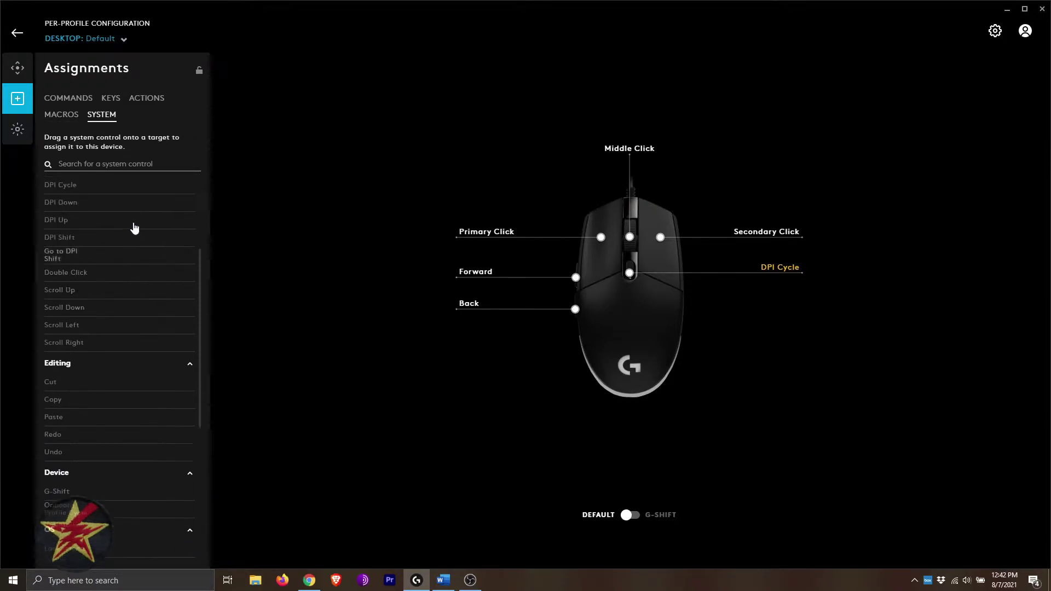
pyautogui.scroll(3, 134, 229)
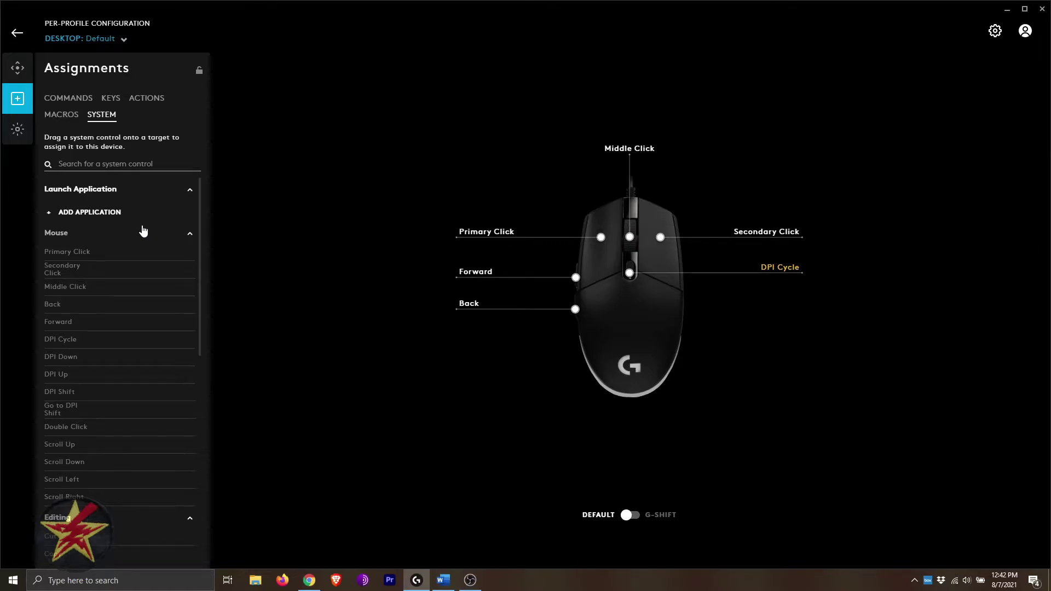
pyautogui.click(17, 131)
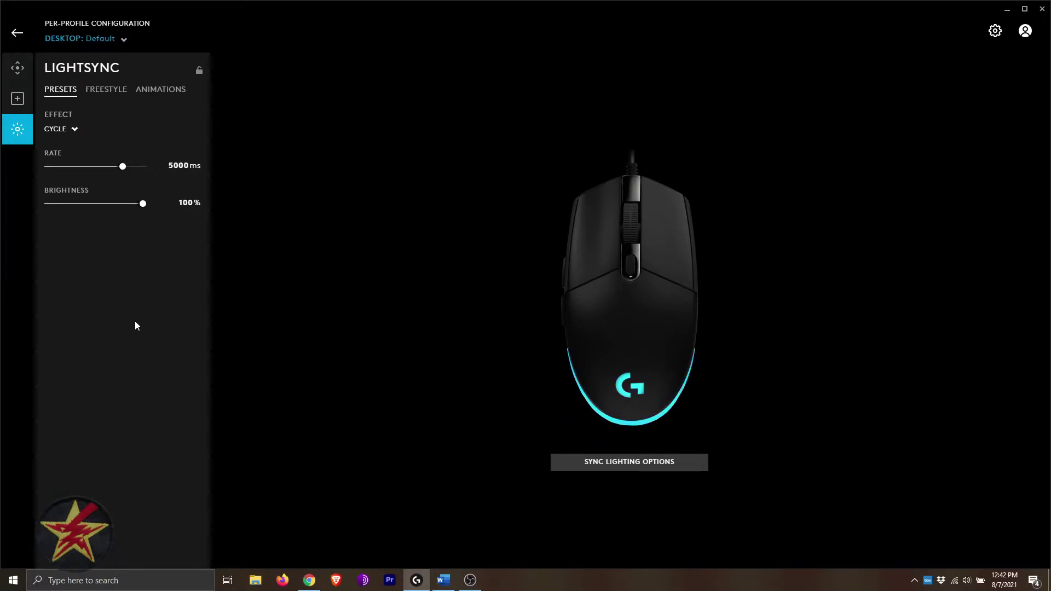
pyautogui.click(73, 135)
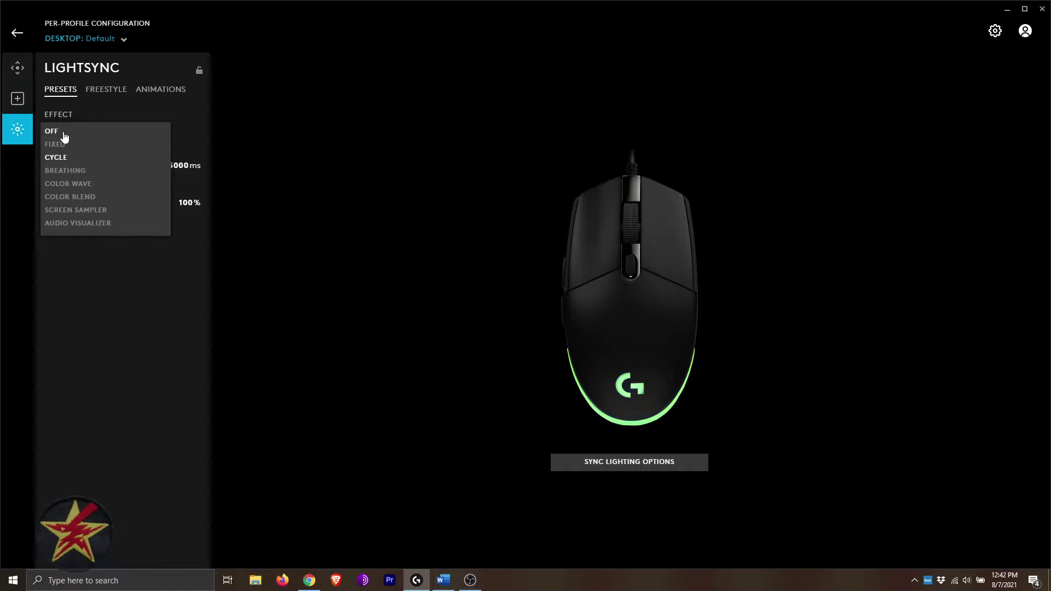
pyautogui.click(64, 144)
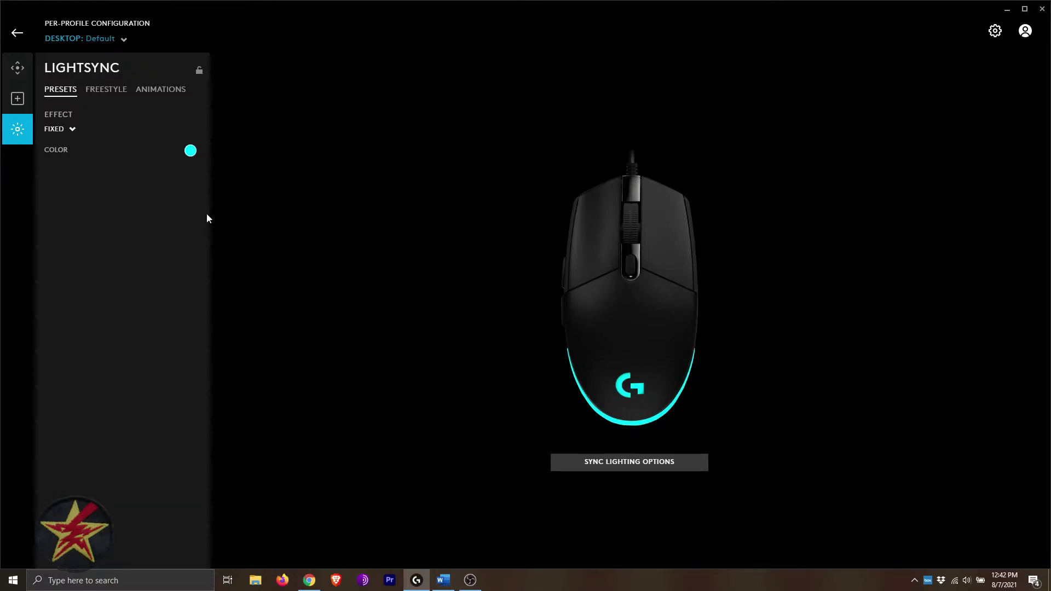
pyautogui.click(199, 155)
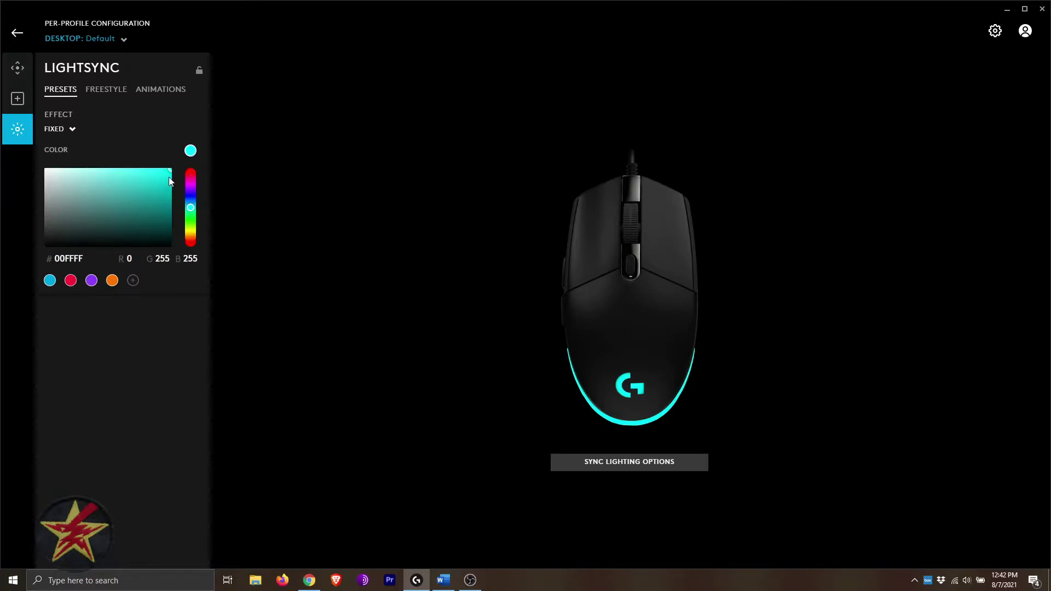
pyautogui.moveTo(193, 179); pyautogui.dragTo(191, 175)
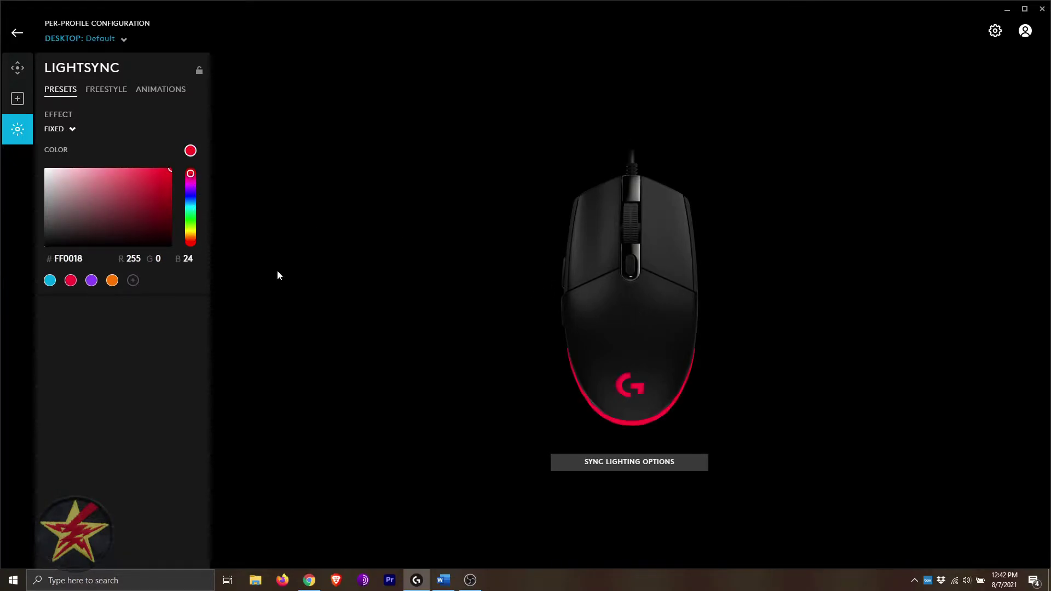
pyautogui.click(79, 135)
pyautogui.click(64, 153)
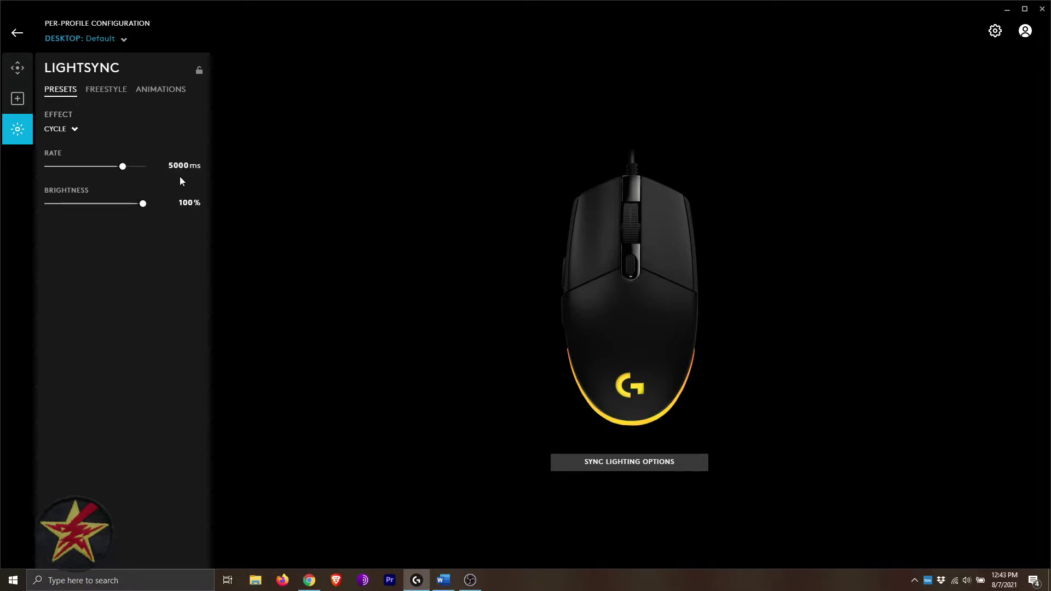
# Step: Try the Breathing effect, then Color Wave with the horizontal wave direction
pyautogui.click(70, 130)
pyautogui.click(87, 169)
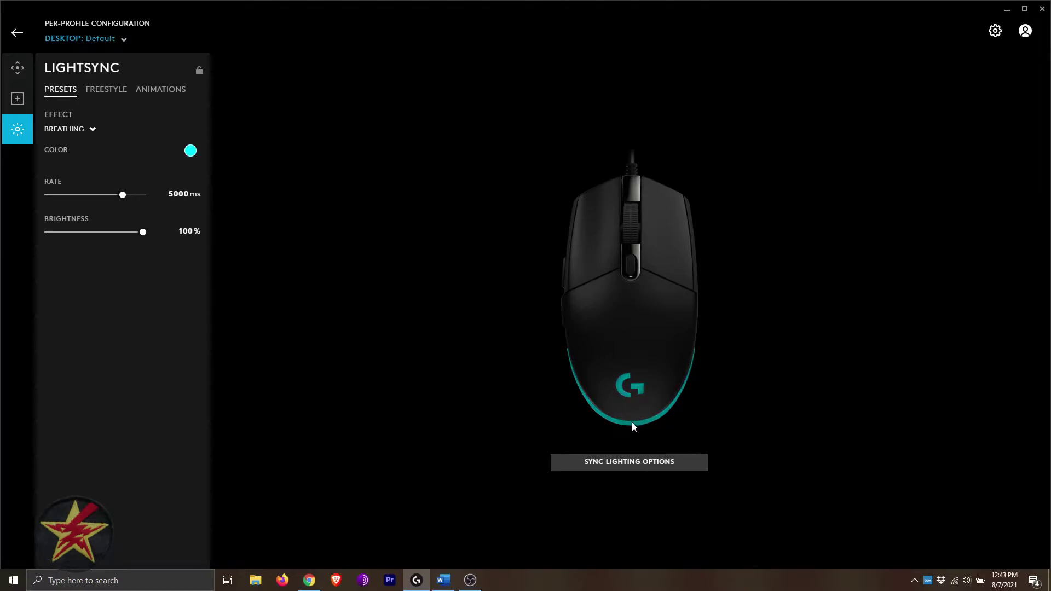
pyautogui.click(82, 130)
pyautogui.click(91, 184)
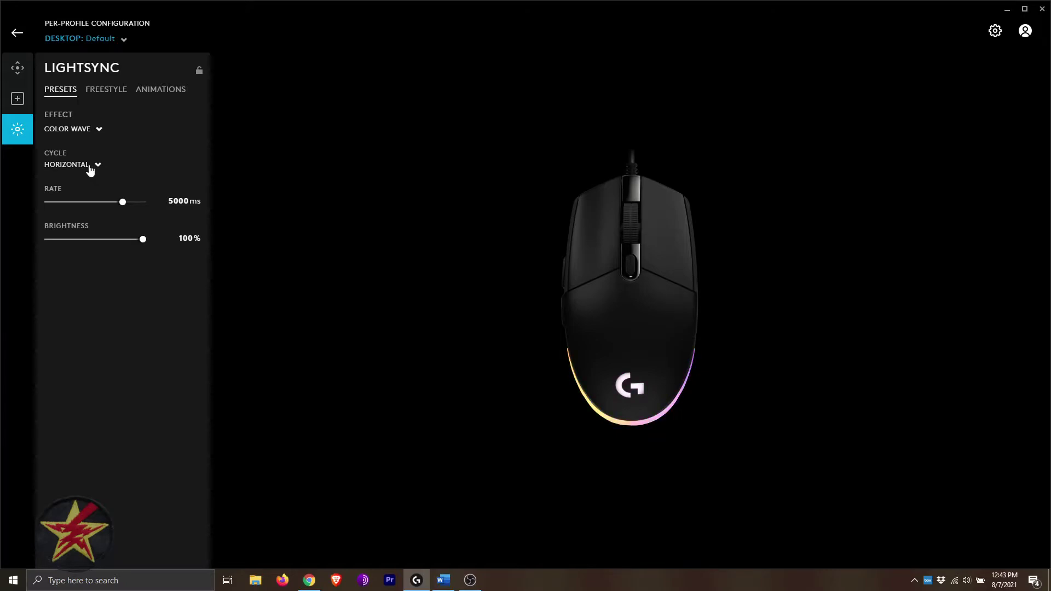
pyautogui.click(98, 165)
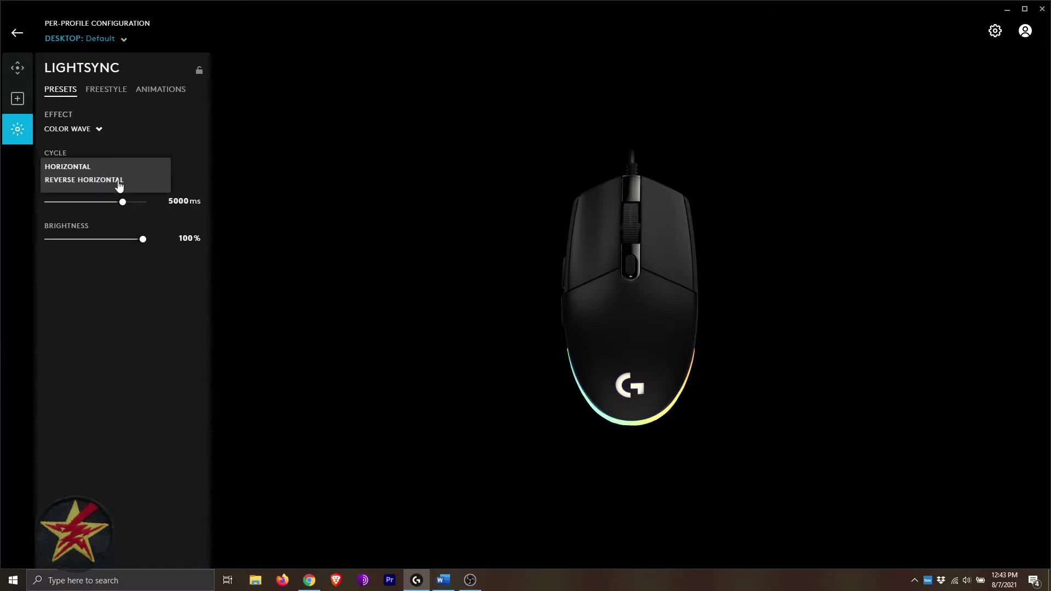
pyautogui.click(166, 135)
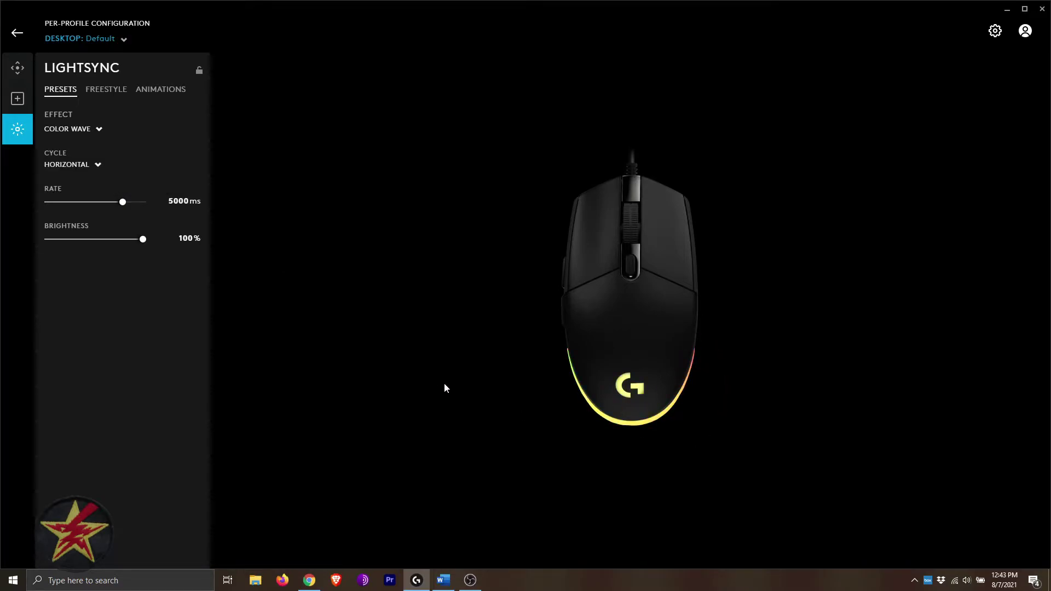
# Step: Switch the lighting effect to Color Blend
pyautogui.click(72, 129)
pyautogui.click(82, 230)
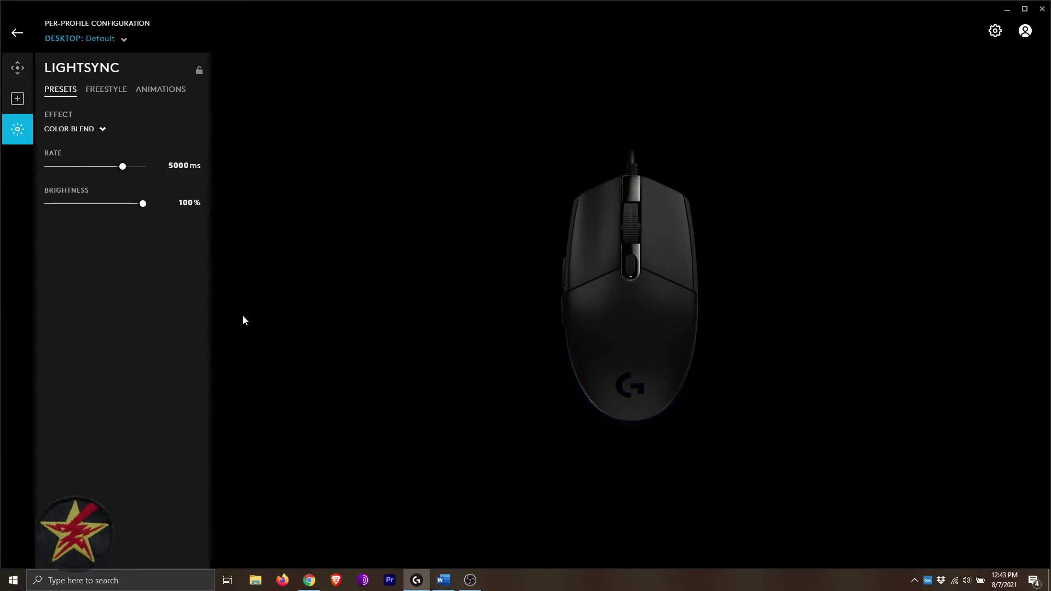
pyautogui.click(102, 130)
# Step: Choose the Audio Visualizer effect and review its advanced settings and colour modes
pyautogui.click(131, 223)
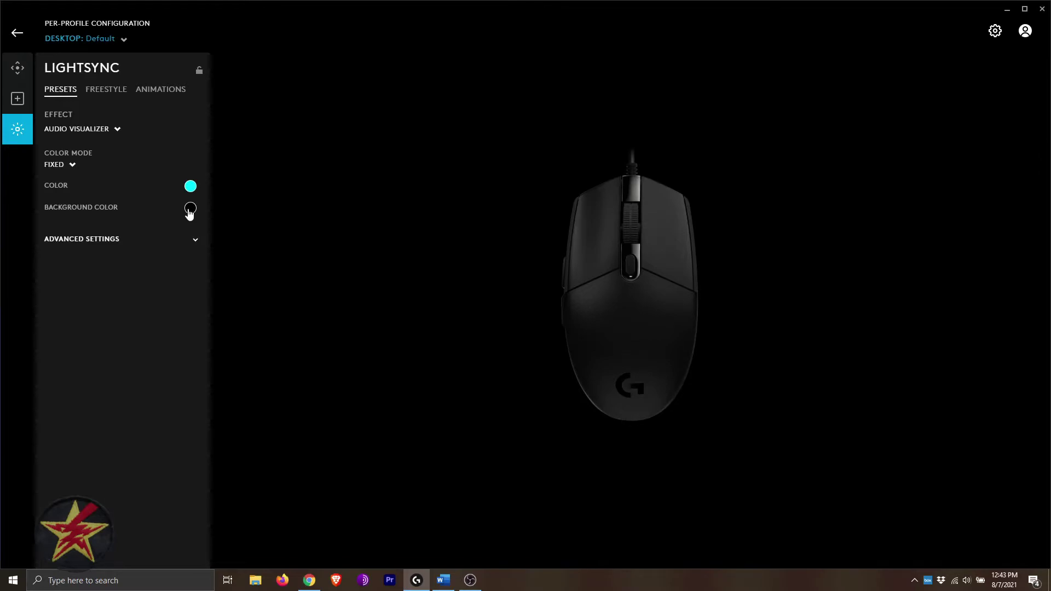
pyautogui.click(196, 241)
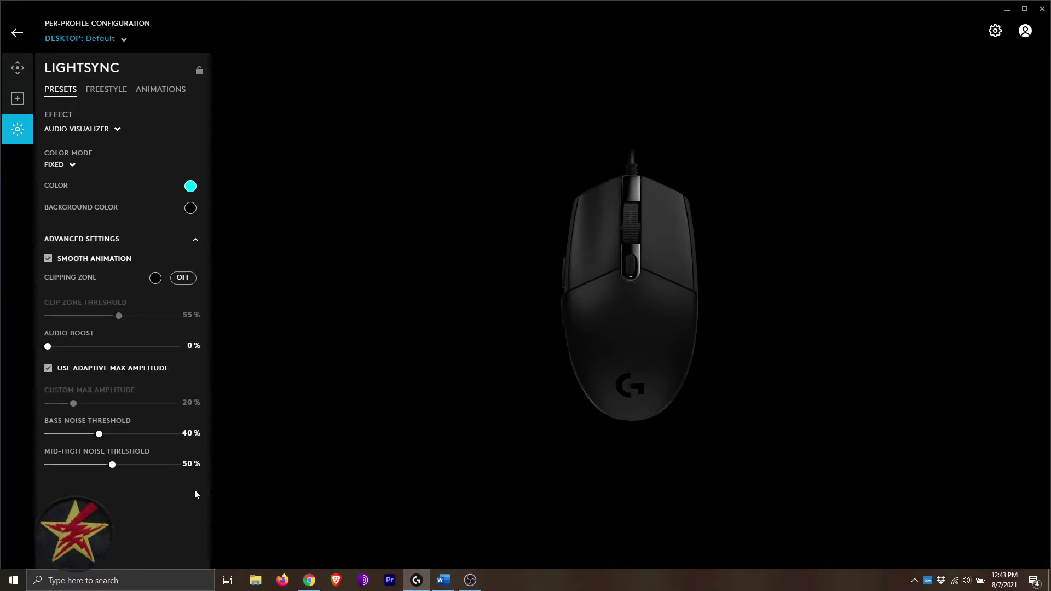
pyautogui.click(195, 239)
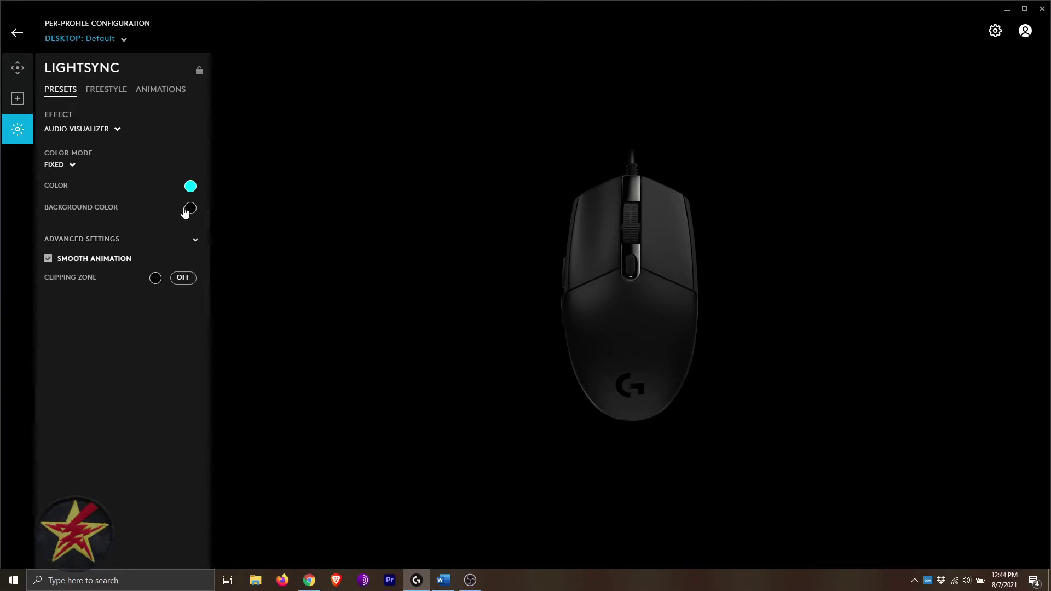
pyautogui.click(79, 166)
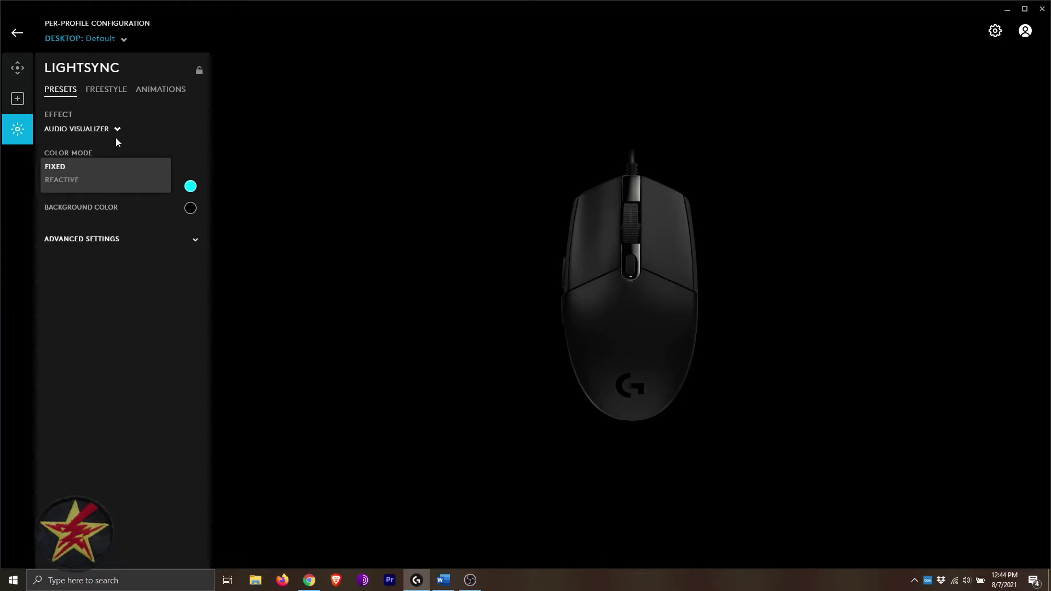
# Step: Set the lighting effect back to Cycle, then switch to Freestyle mode
pyautogui.click(114, 130)
pyautogui.click(65, 157)
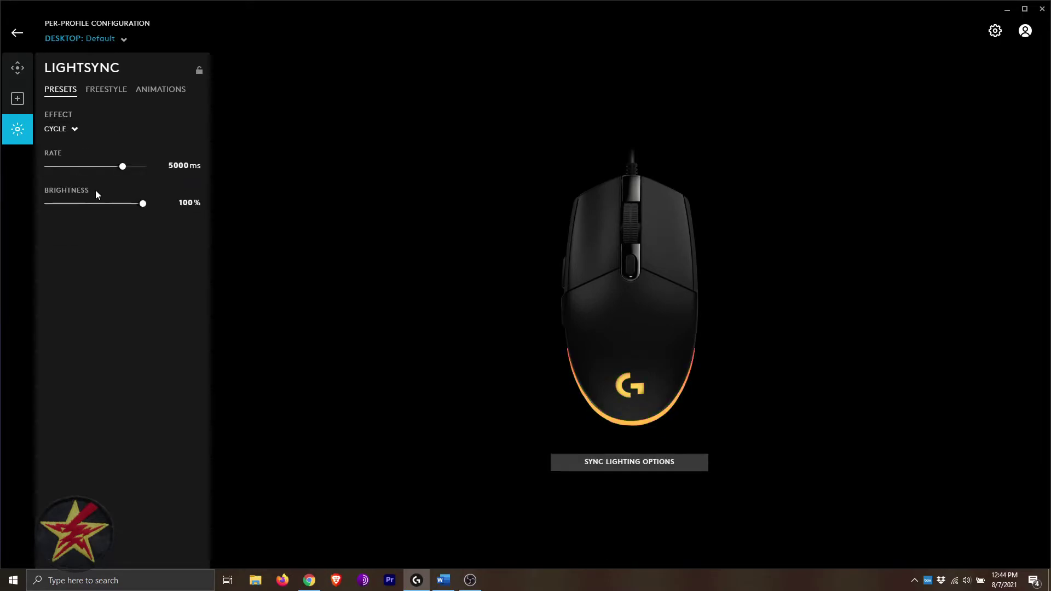
pyautogui.click(106, 90)
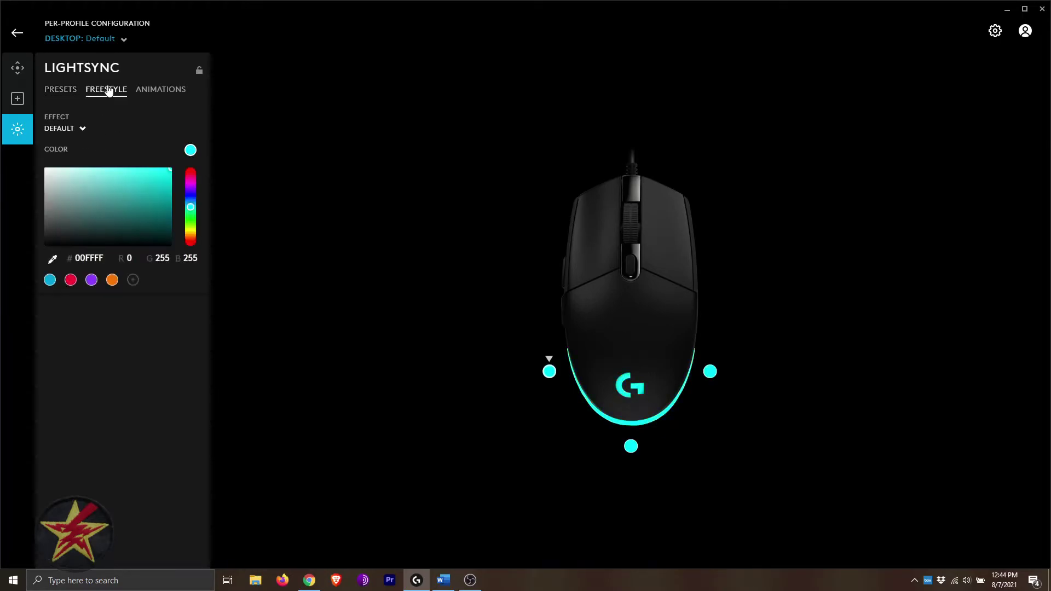
# Step: Colour the Freestyle zones: left red, bottom green, right yellow-green
pyautogui.click(63, 128)
pyautogui.moveTo(193, 210); pyautogui.dragTo(191, 172)
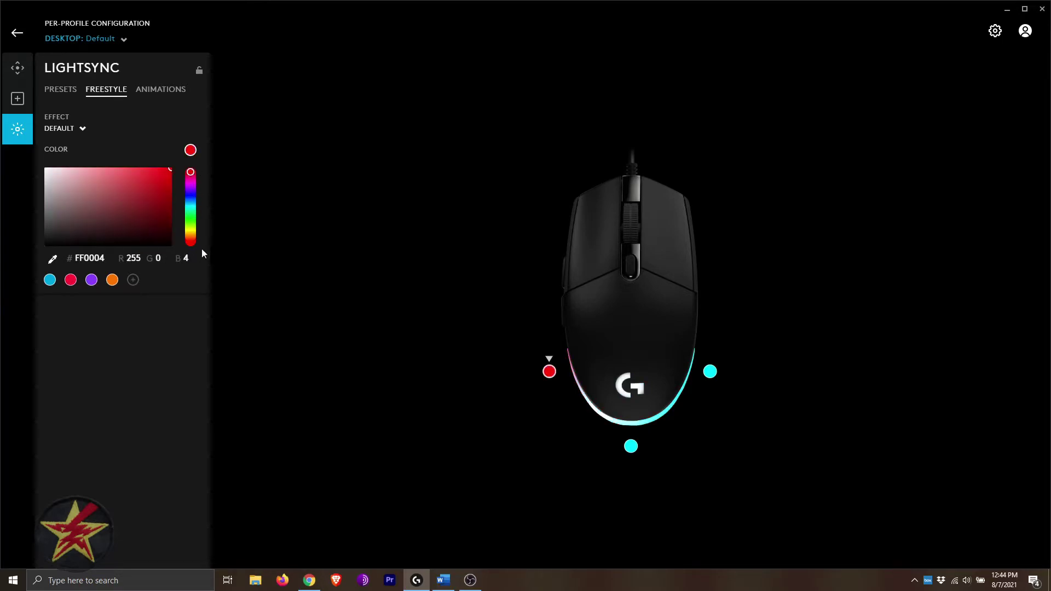
pyautogui.click(632, 446)
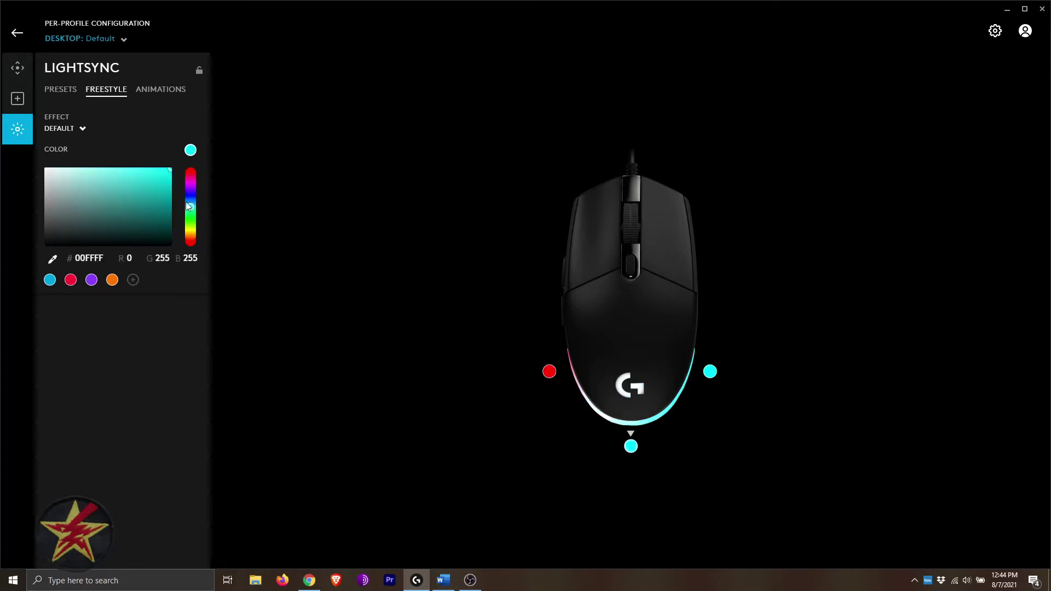
pyautogui.moveTo(190, 205)
pyautogui.mouseDown()
pyautogui.moveTo(190, 224)
pyautogui.moveTo(140, 210)
pyautogui.mouseUp()
pyautogui.click(711, 373)
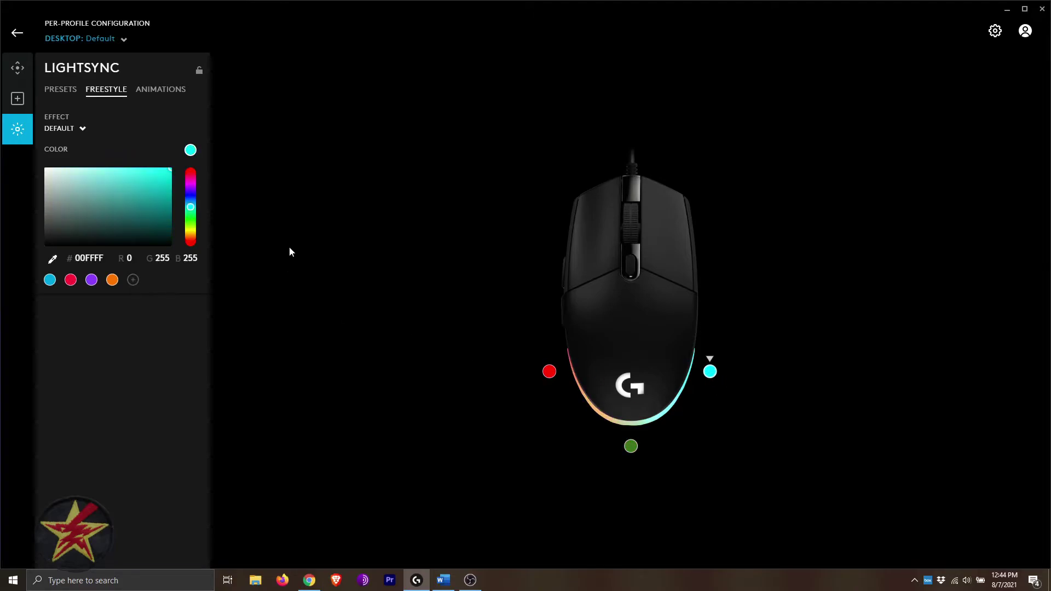
pyautogui.moveTo(191, 207); pyautogui.dragTo(190, 227)
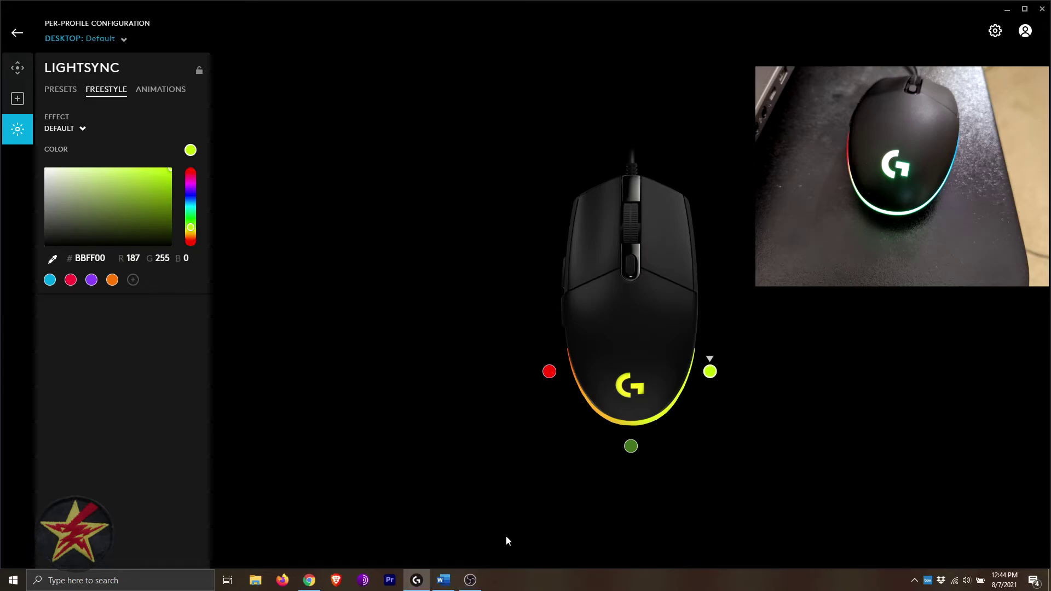
pyautogui.click(164, 93)
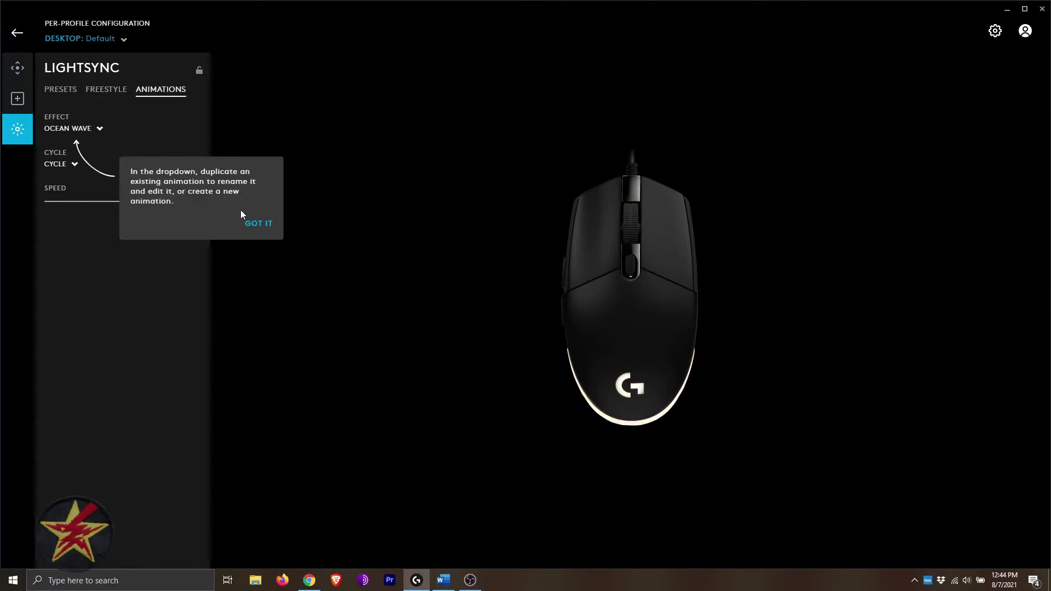
# Step: Apply the Red White and Blue animation with RANDOM cycle order, then return to Presets
pyautogui.click(262, 229)
pyautogui.click(67, 129)
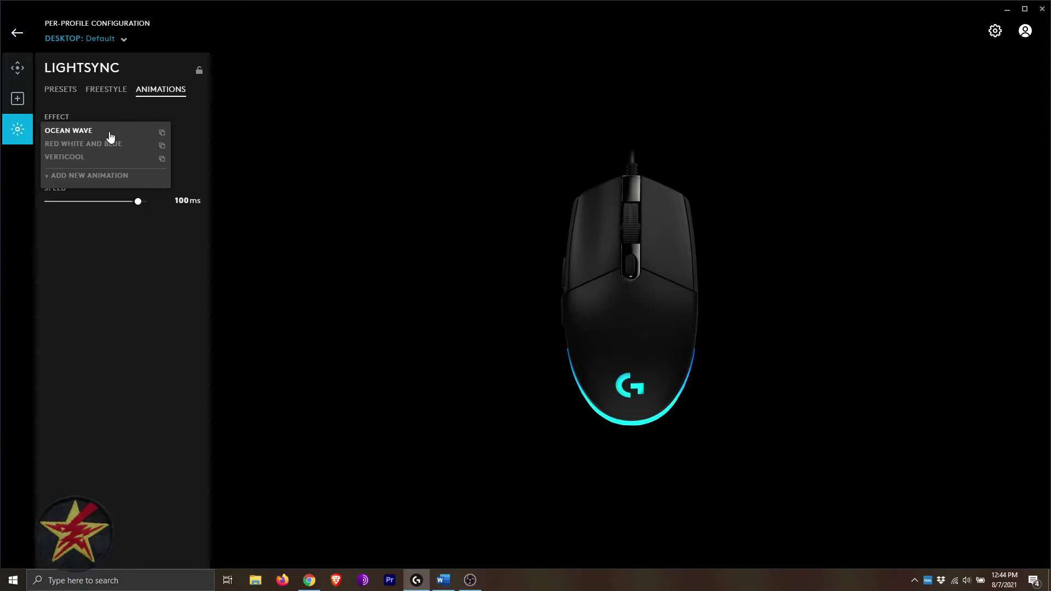
pyautogui.click(113, 145)
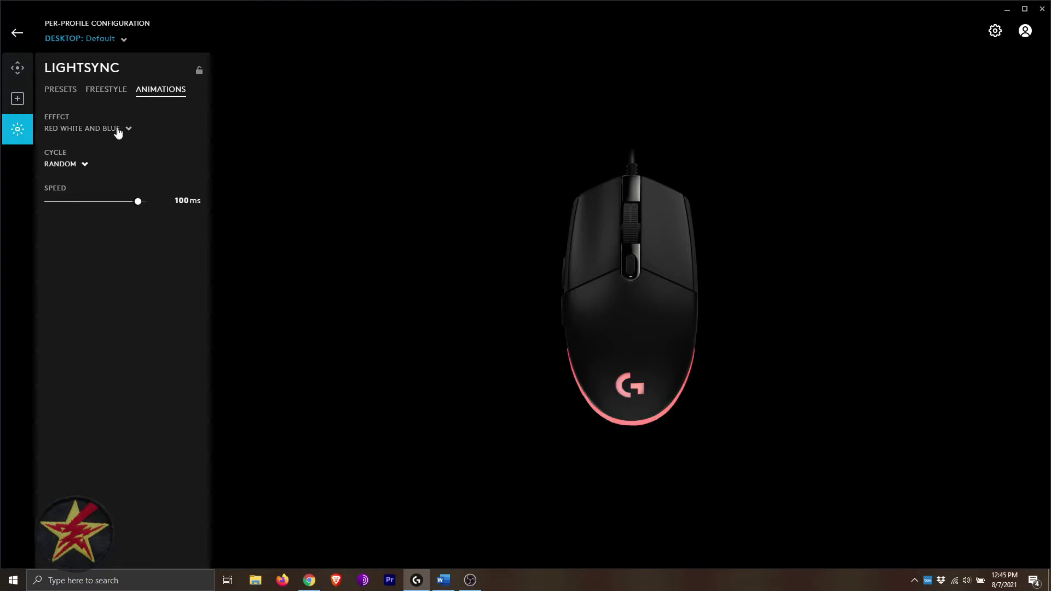
pyautogui.click(77, 166)
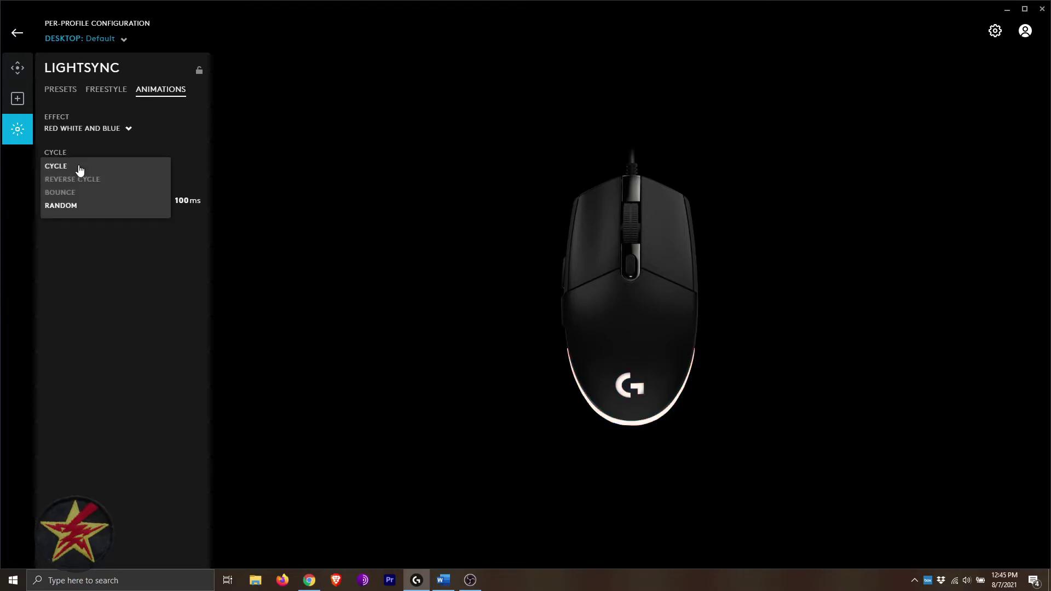
pyautogui.click(127, 131)
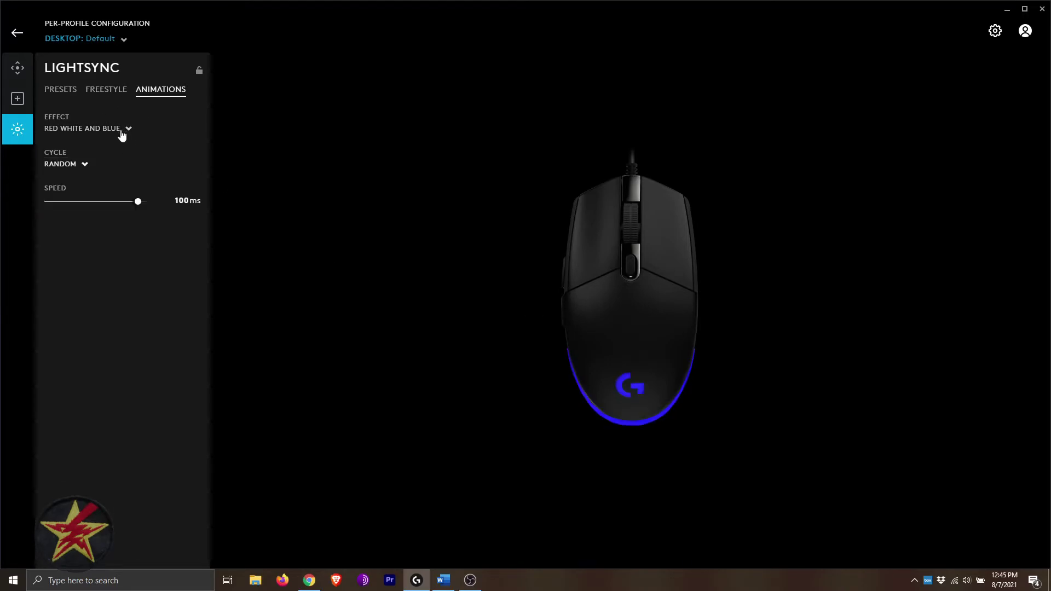
pyautogui.click(61, 90)
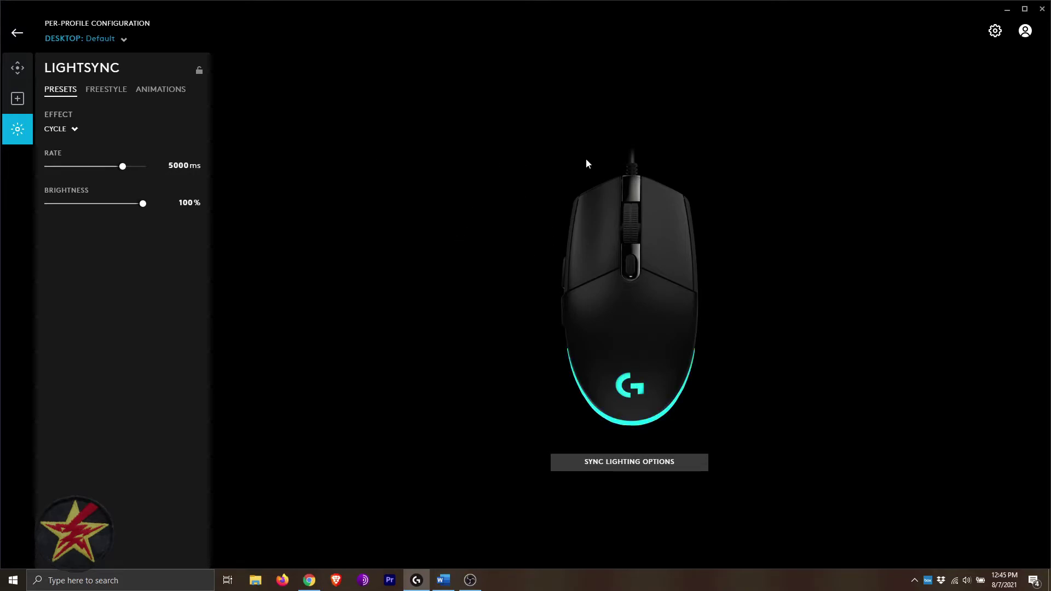
# Step: Switch On-board Memory Mode ON in the G203's gear-icon device settings
pyautogui.click(994, 32)
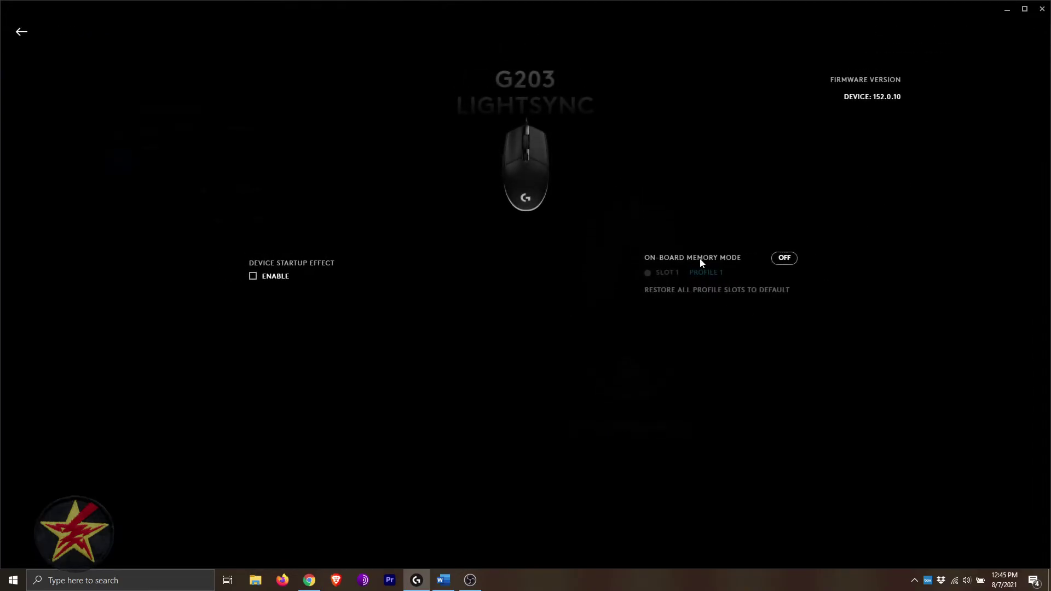
pyautogui.click(784, 258)
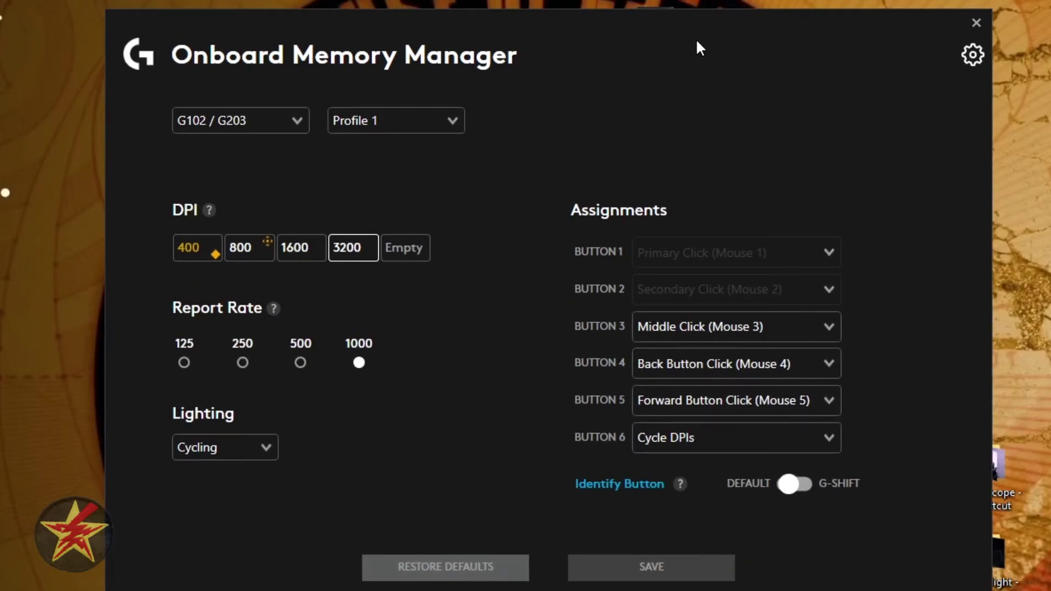
# Step: Check the device and profile dropdowns and inspect the 3200 DPI slot
pyautogui.click(281, 125)
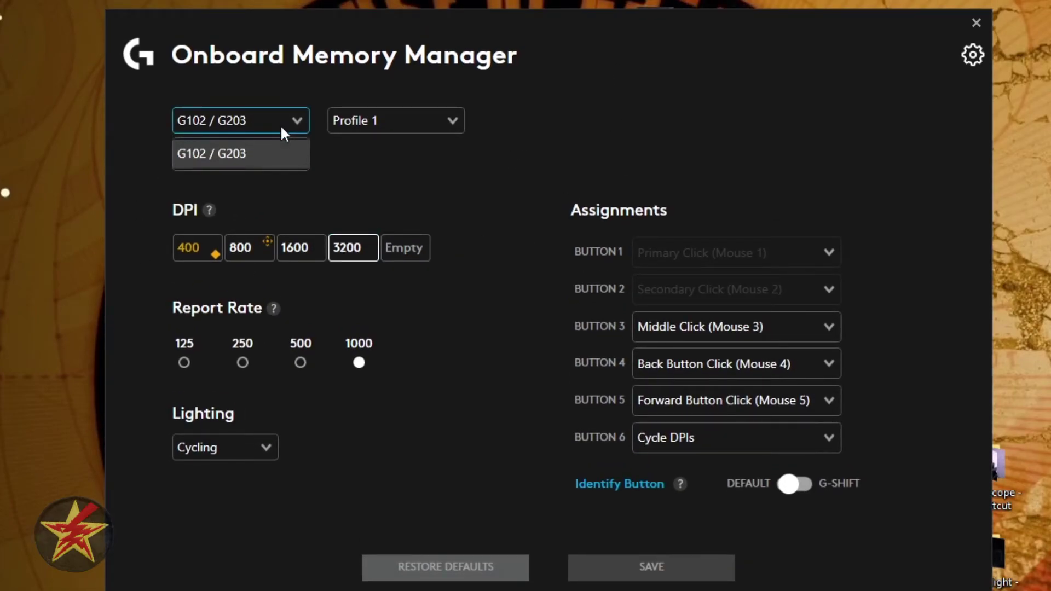
pyautogui.click(280, 124)
pyautogui.click(450, 130)
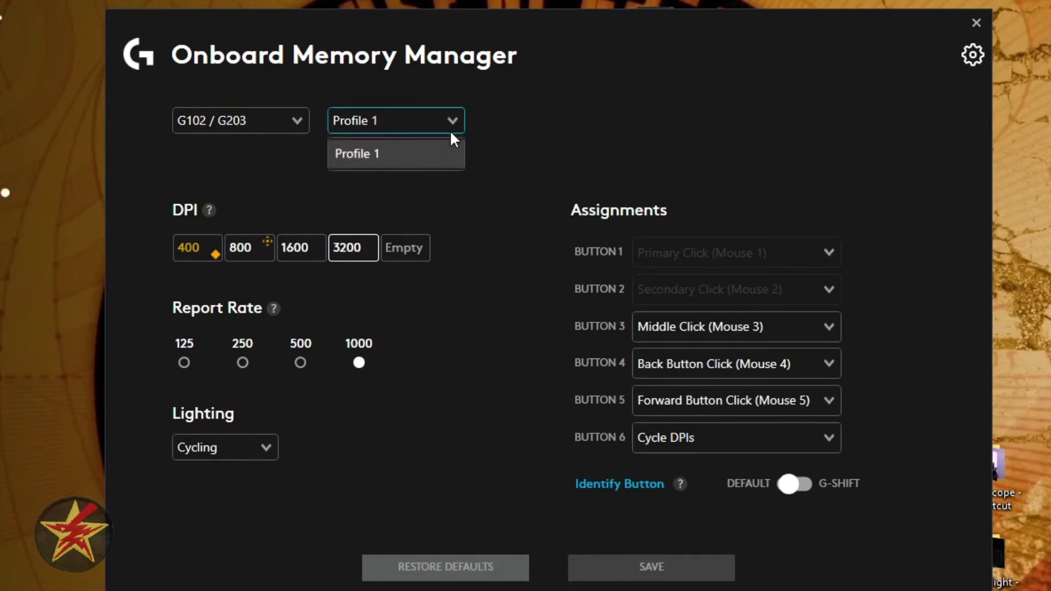
pyautogui.click(564, 116)
pyautogui.click(361, 249)
pyautogui.press('Tab')
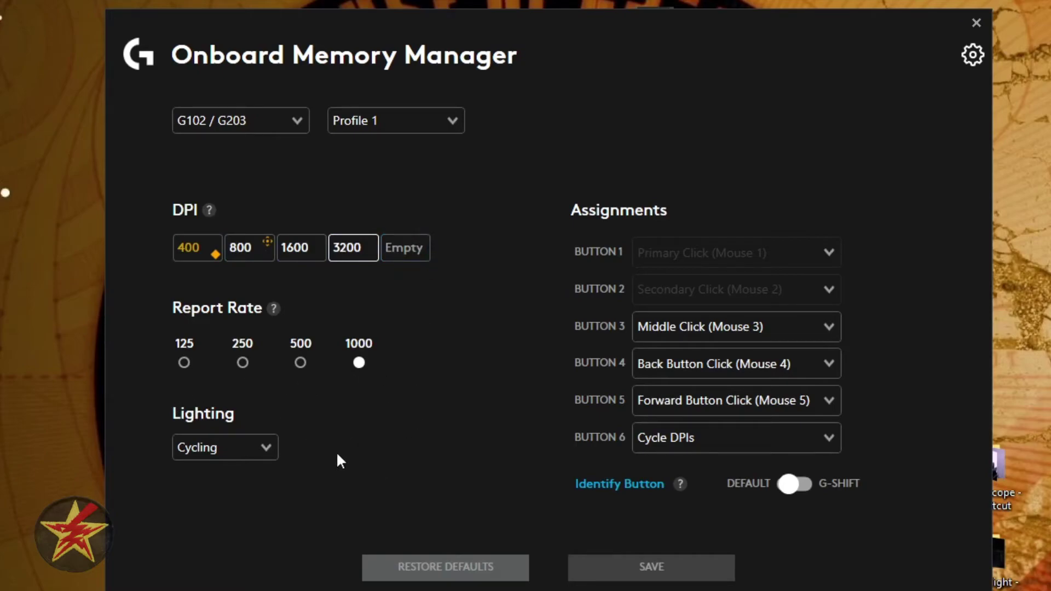
# Step: Set Profile 1 lighting to Off and save it to the mouse
pyautogui.click(268, 442)
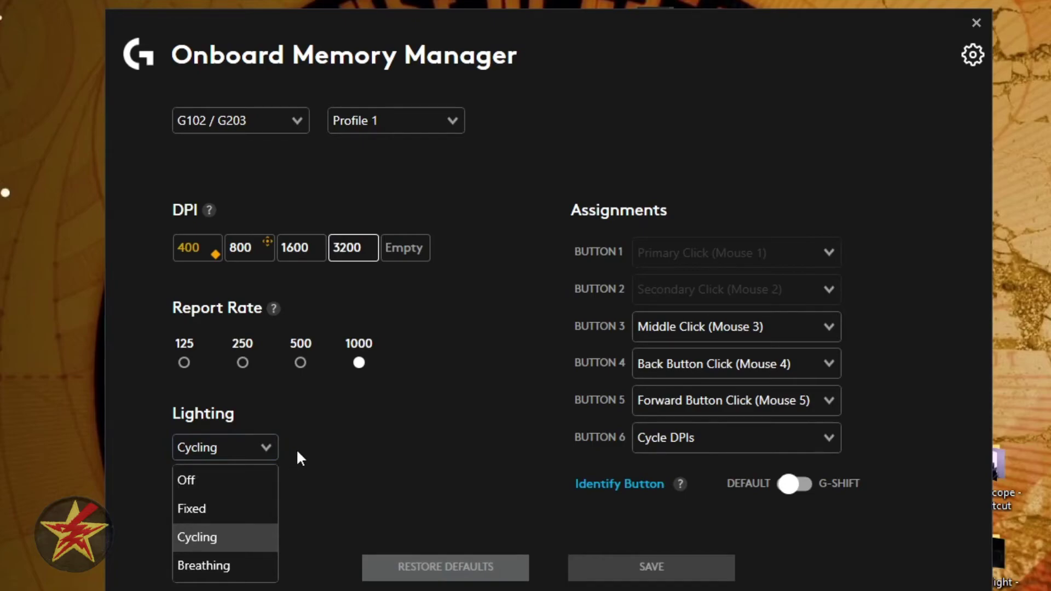
pyautogui.click(191, 482)
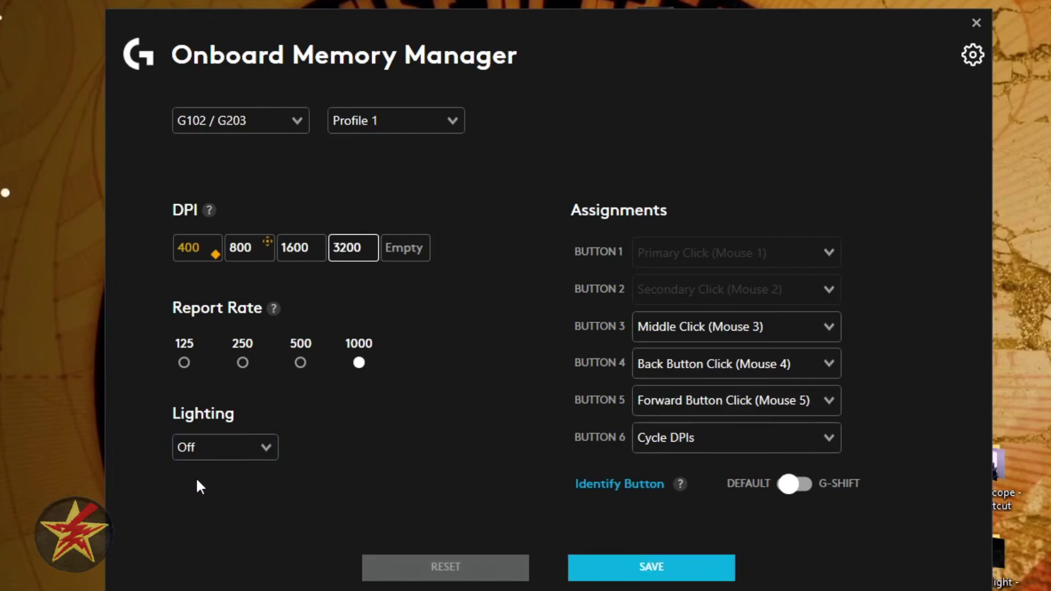
pyautogui.click(622, 573)
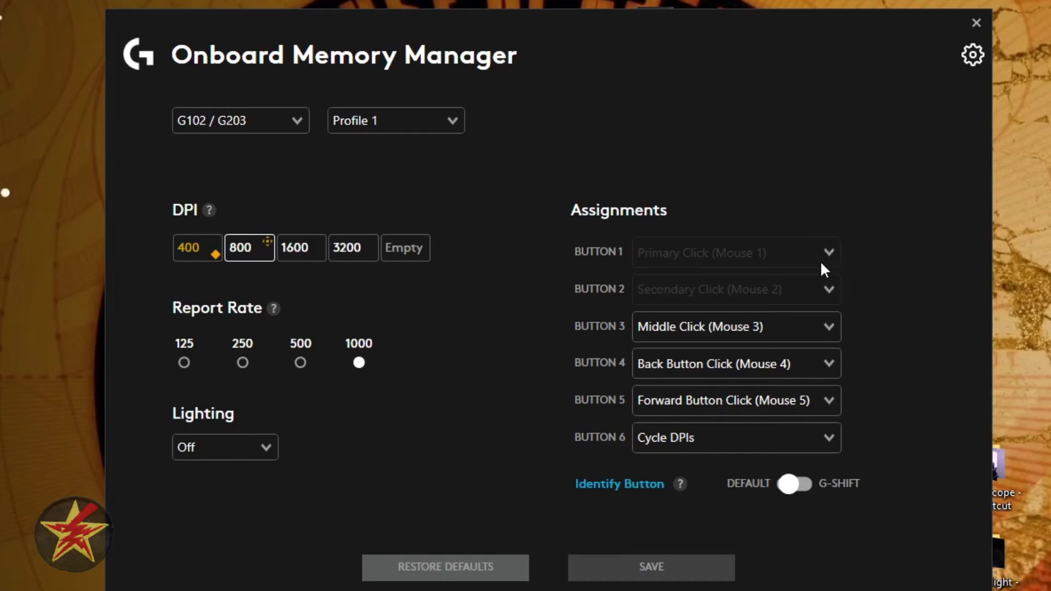
pyautogui.click(814, 327)
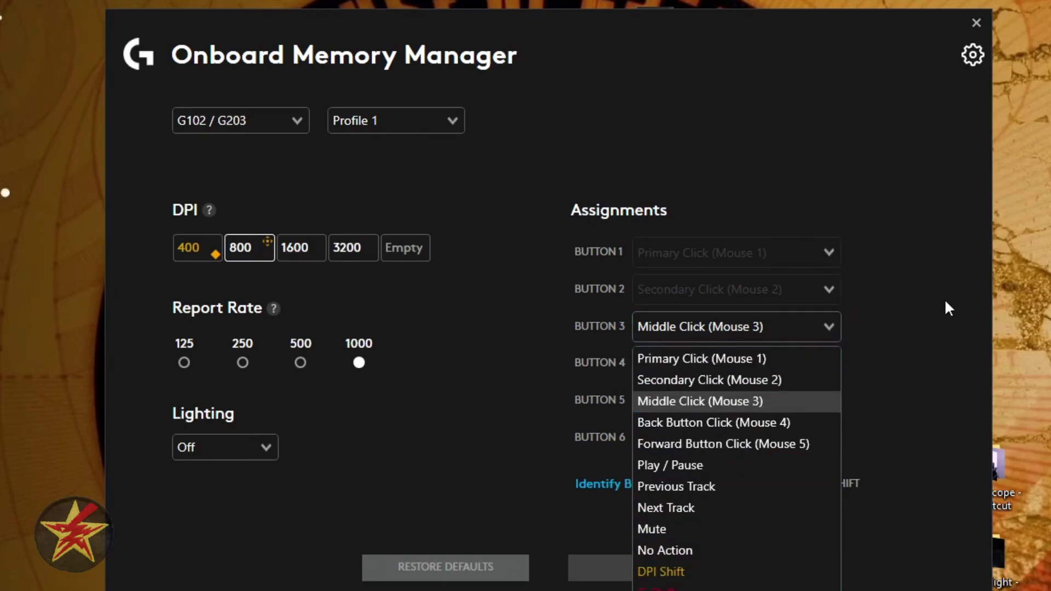
pyautogui.click(932, 323)
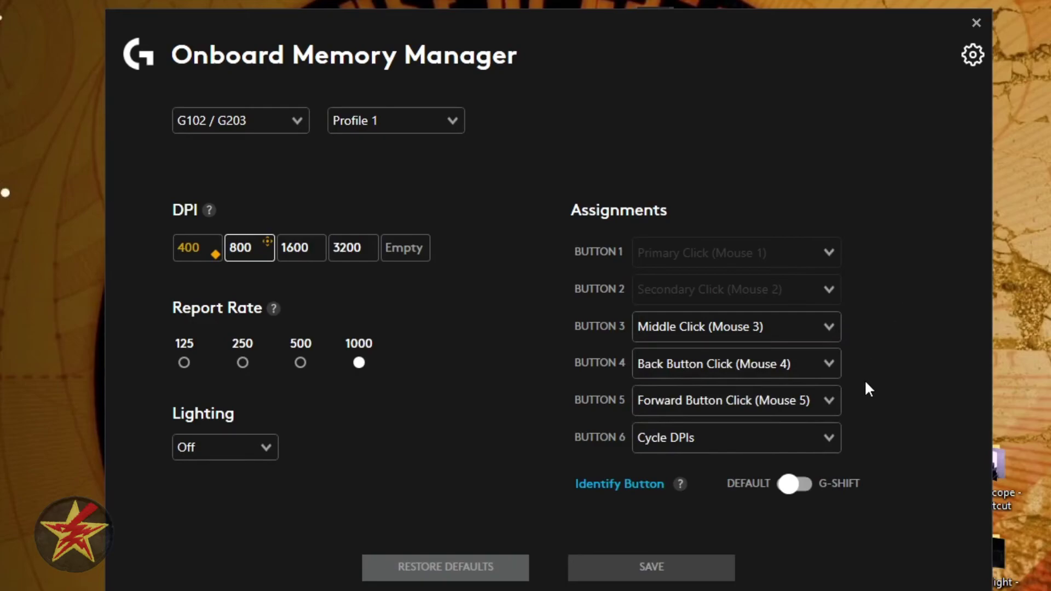
pyautogui.click(629, 485)
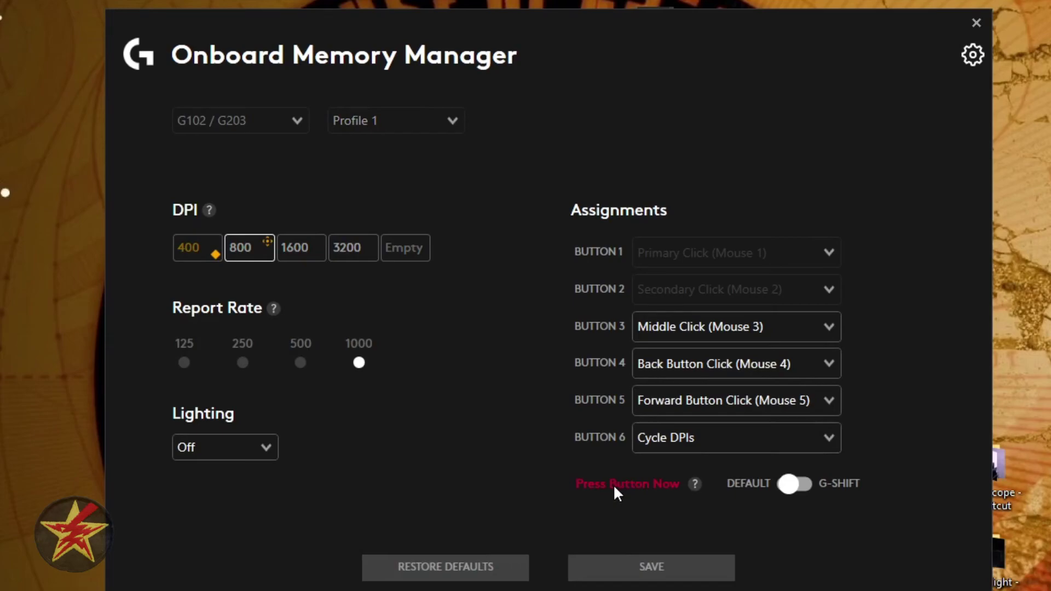
pyautogui.press('XF86Back')
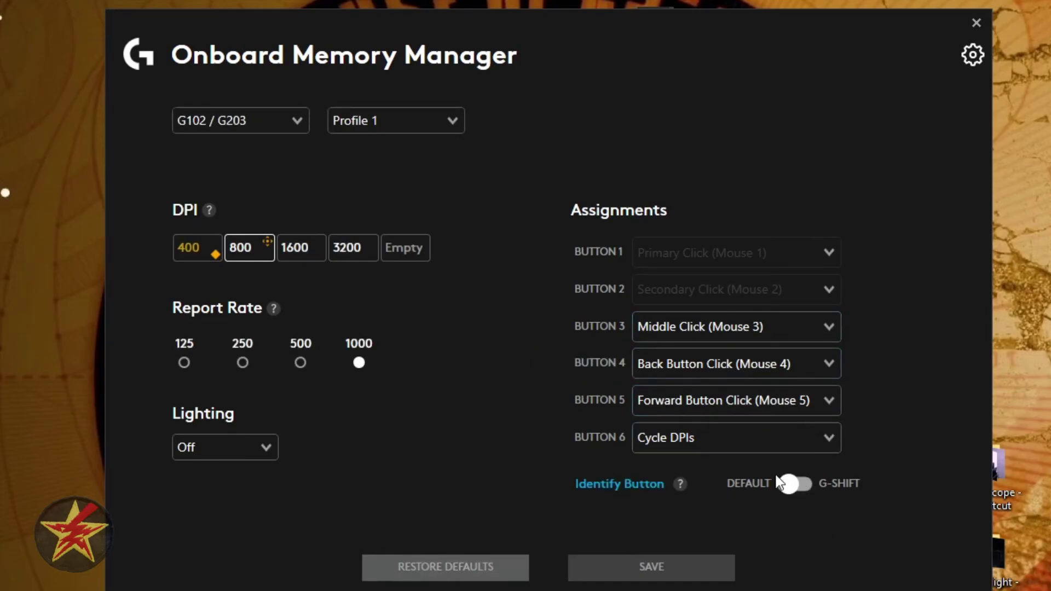
pyautogui.click(840, 481)
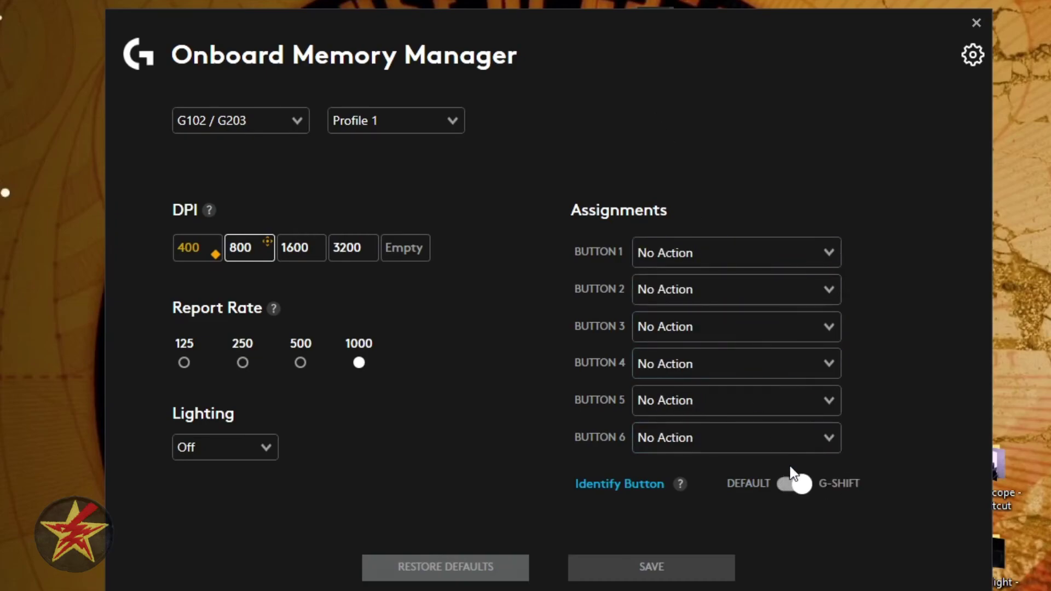
pyautogui.click(760, 483)
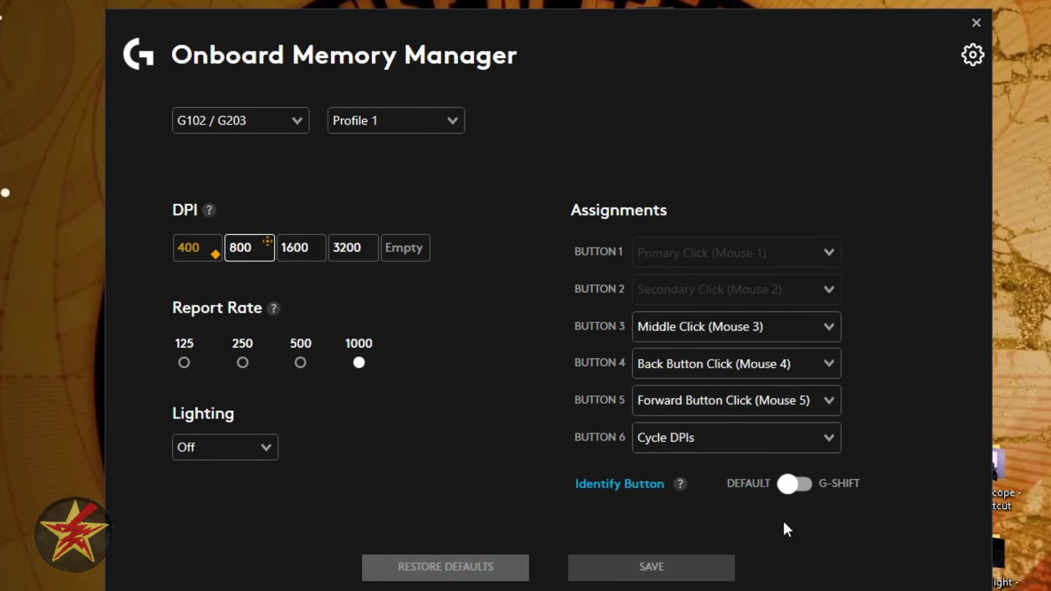